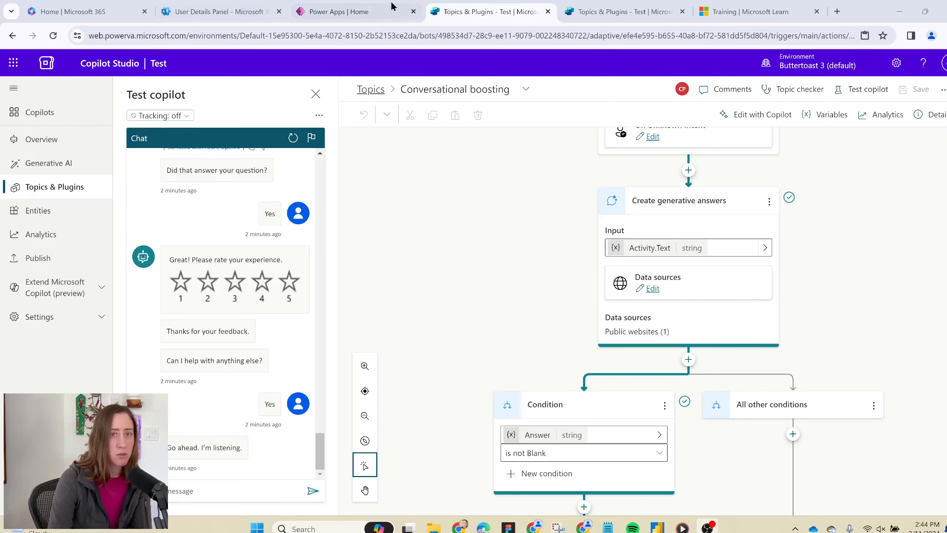
Step: Switch to Power Apps, find the Chatbots list among the additional navigation items, and start a new chatbot
left_click(347, 12)
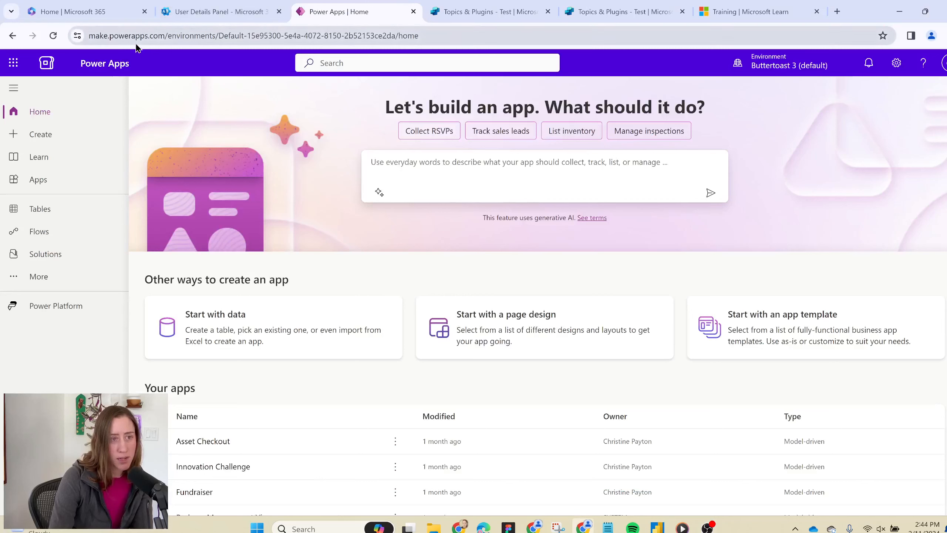
left_click(63, 308)
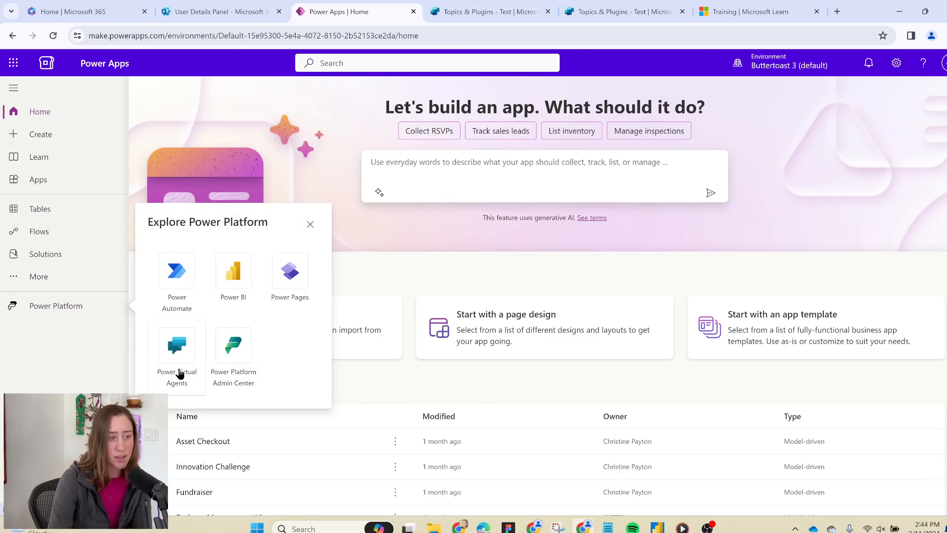
left_click(51, 283)
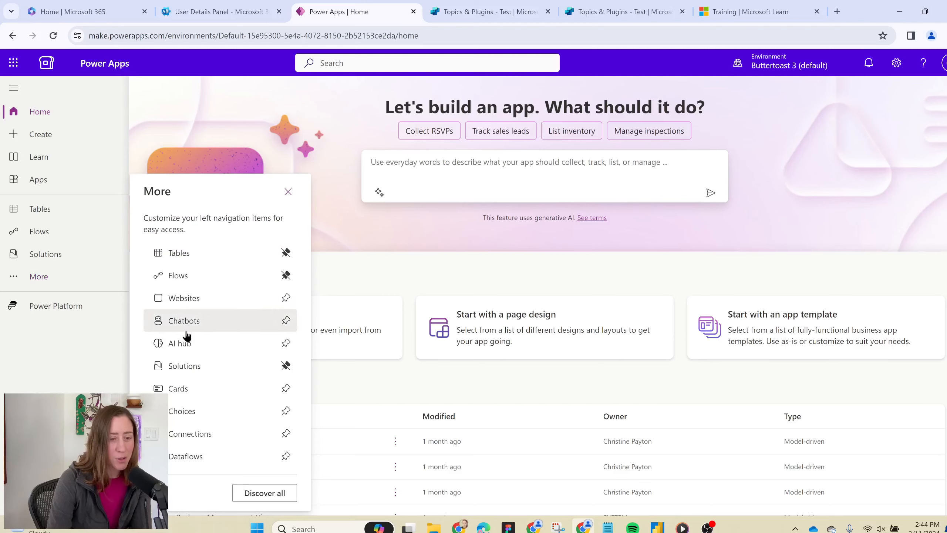
left_click(203, 321)
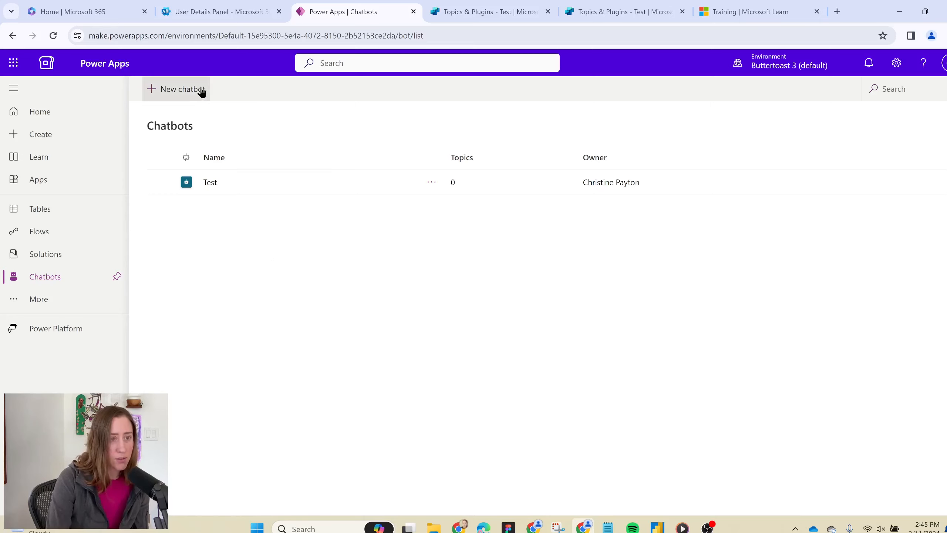
left_click(172, 92)
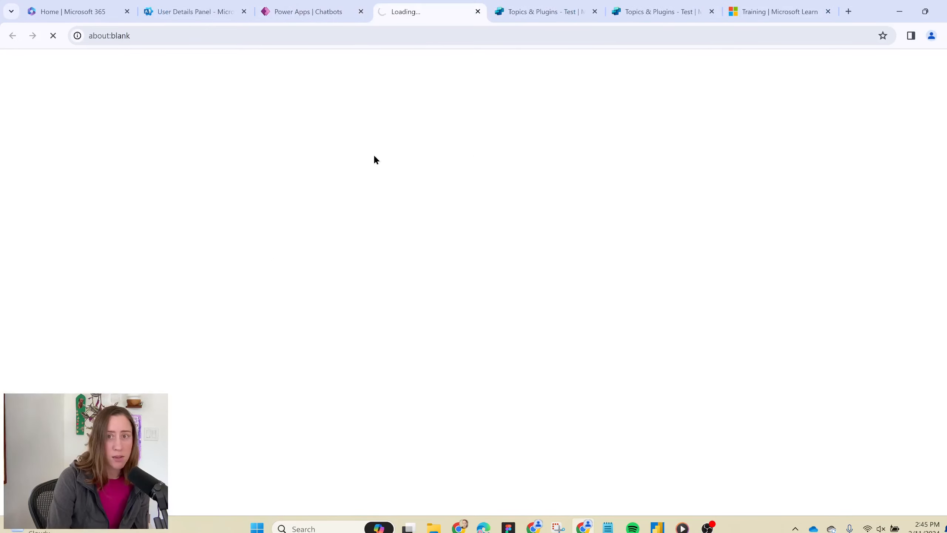
left_click(371, 297)
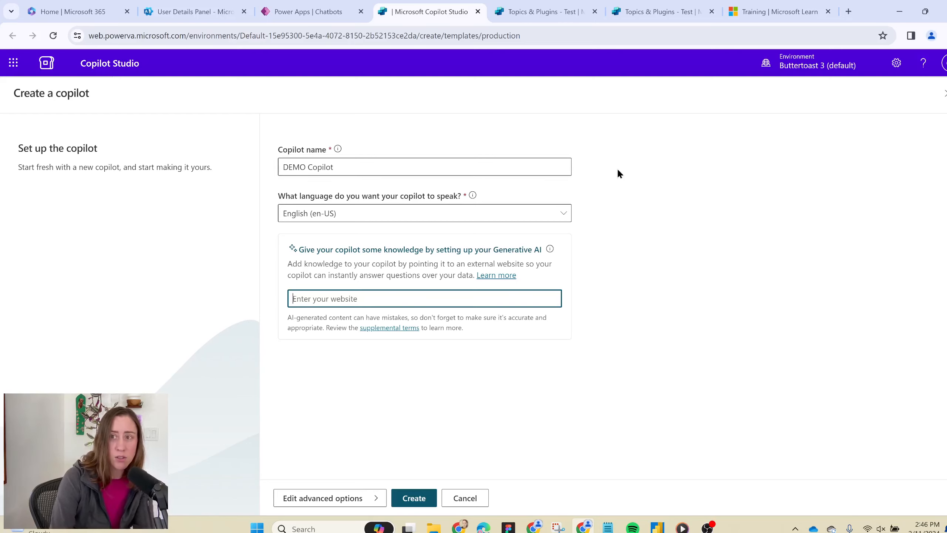
left_click(736, 7)
left_click(461, 11)
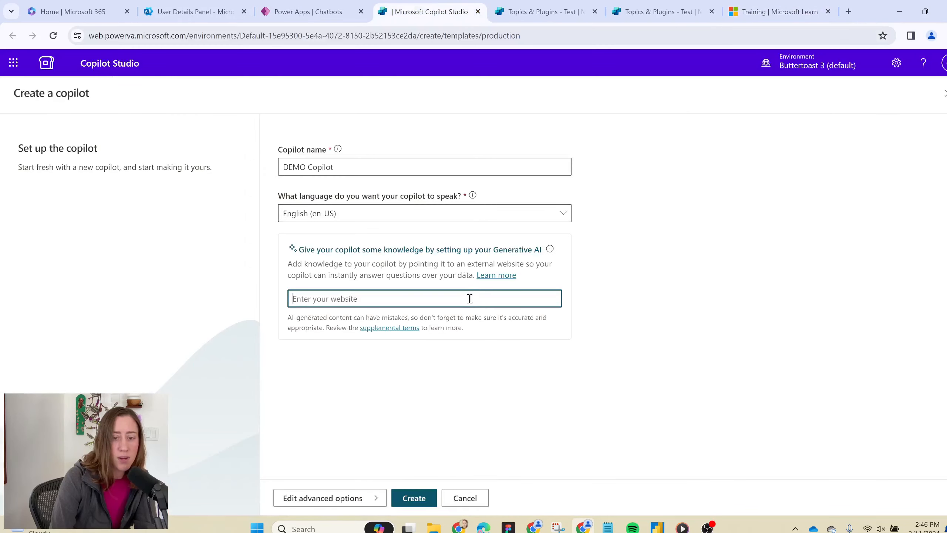
type("https://learn.microsoft.com/en-us/training/")
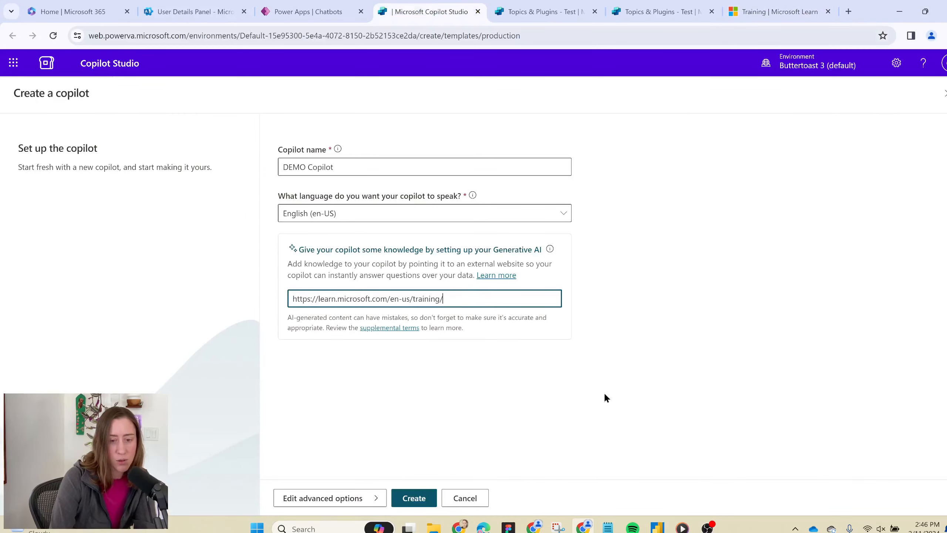
left_click(428, 504)
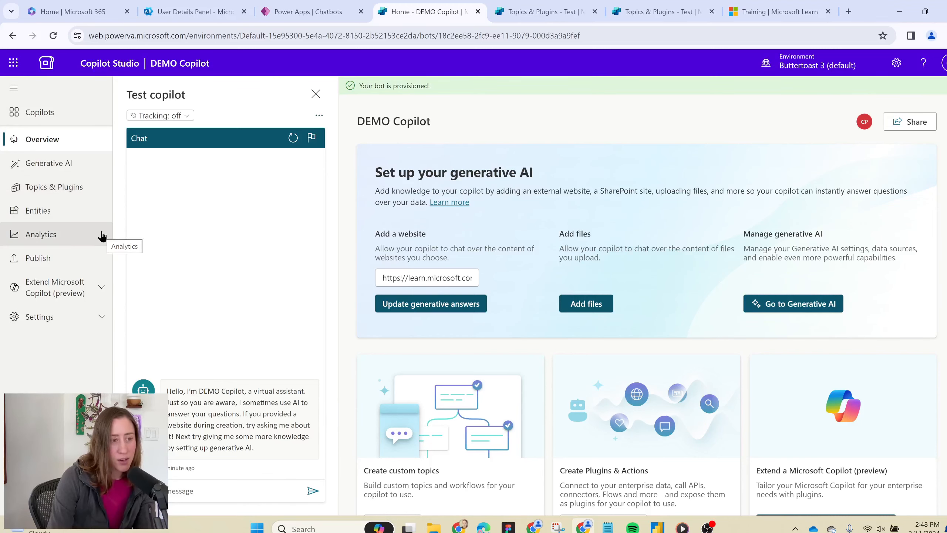
Step: Set the copilot's content moderation to Medium in the Generative AI settings and save the change
left_click(98, 169)
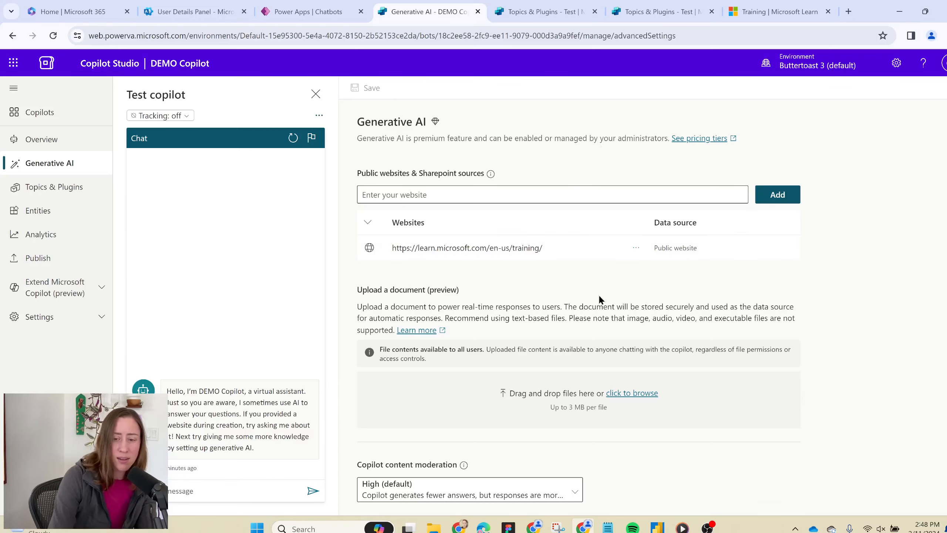
scroll(599, 296, "down", 5)
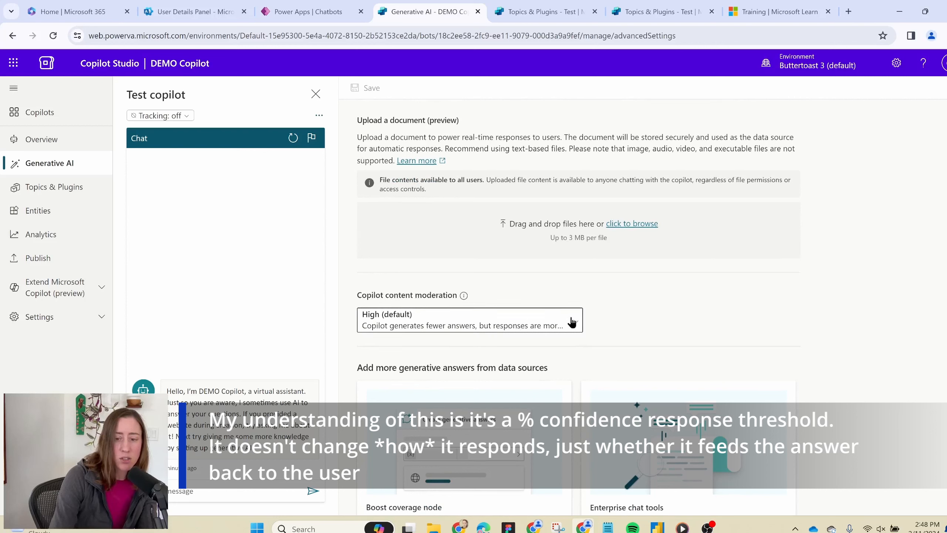
left_click(572, 328)
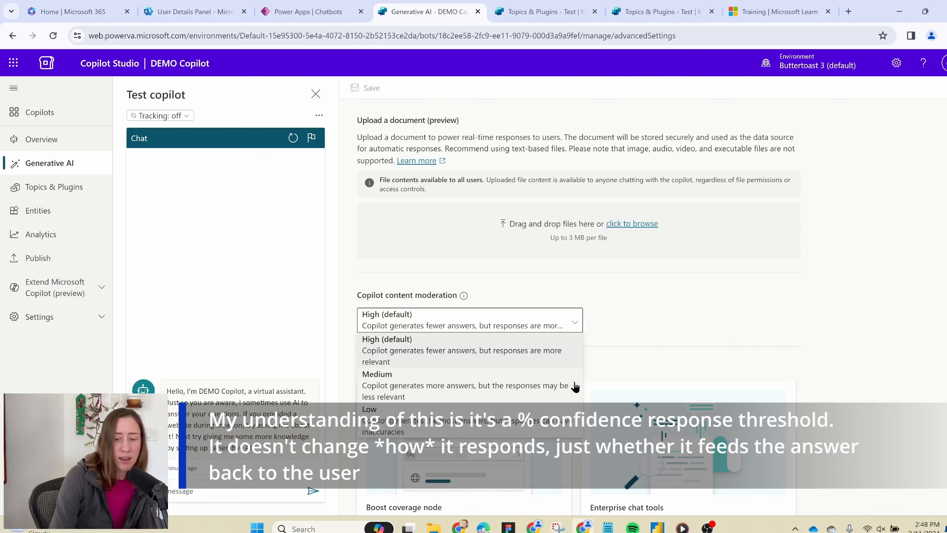
left_click(560, 387)
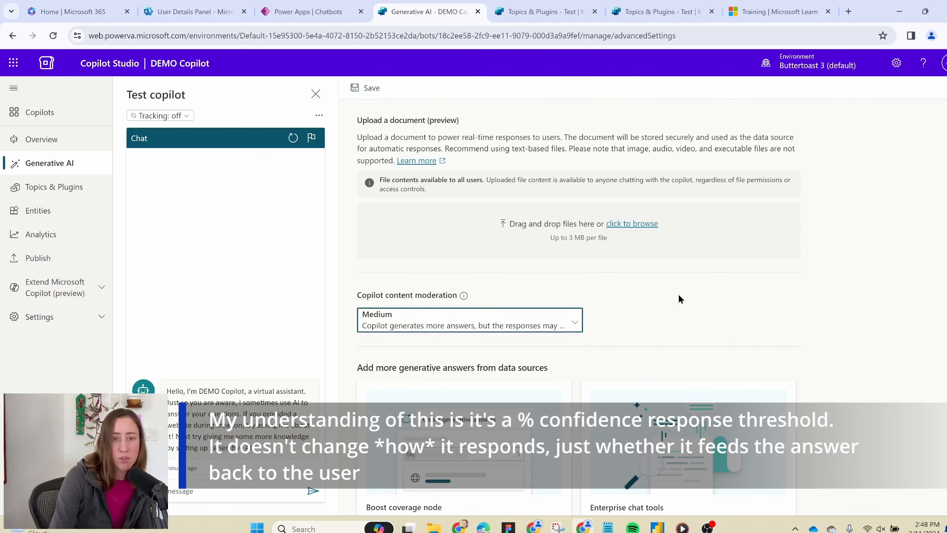
left_click(368, 88)
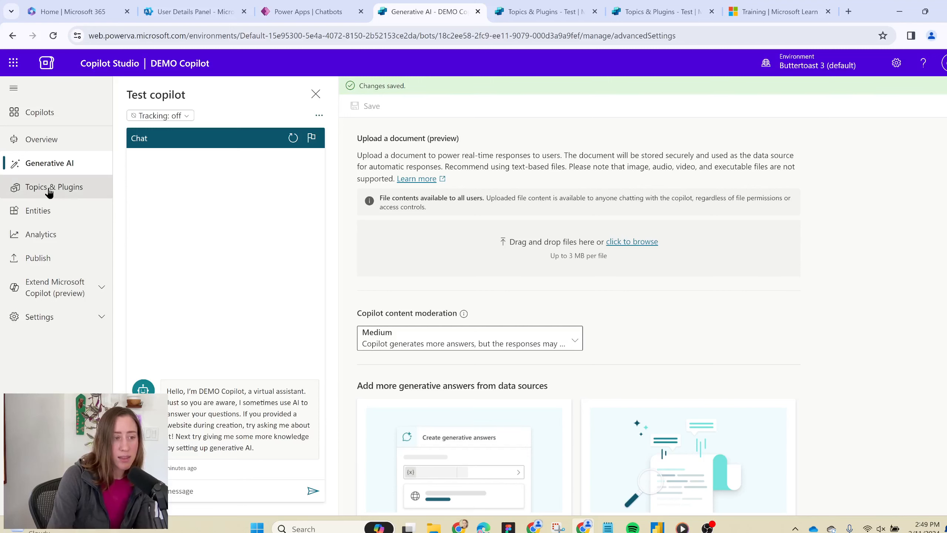
Step: In the Conversation Start system topic, change the message after the Bot.Name variable to "! Try asking me questions about MS Learn content." and save the topic
left_click(37, 189)
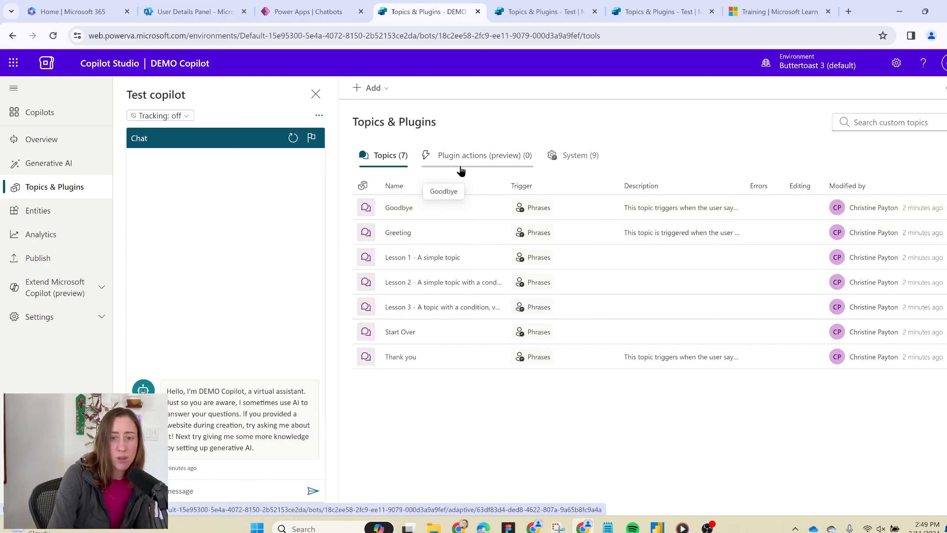
left_click(584, 157)
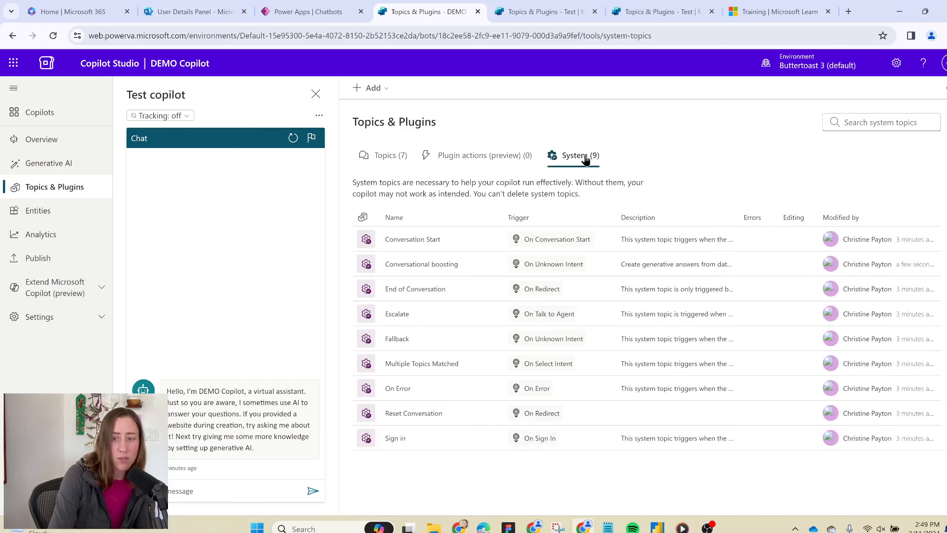
left_click(412, 239)
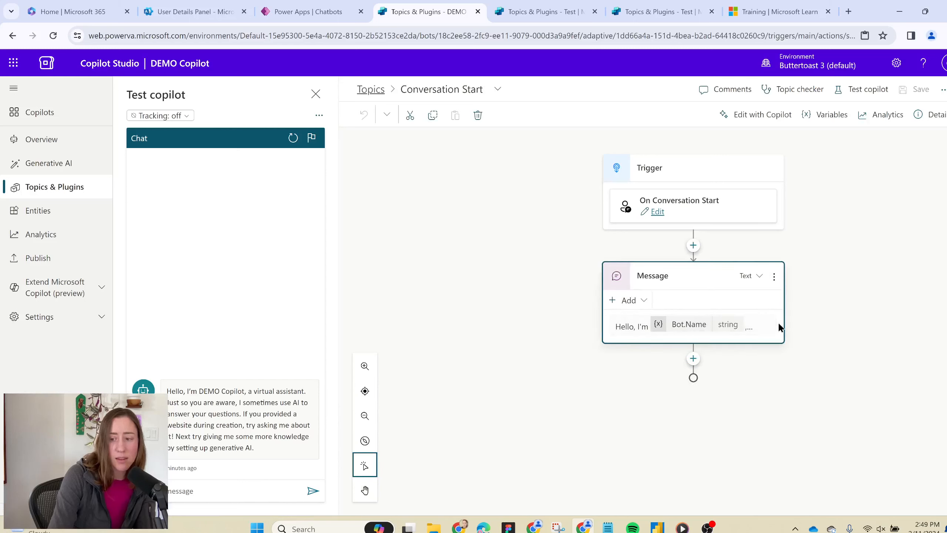
left_click(641, 331)
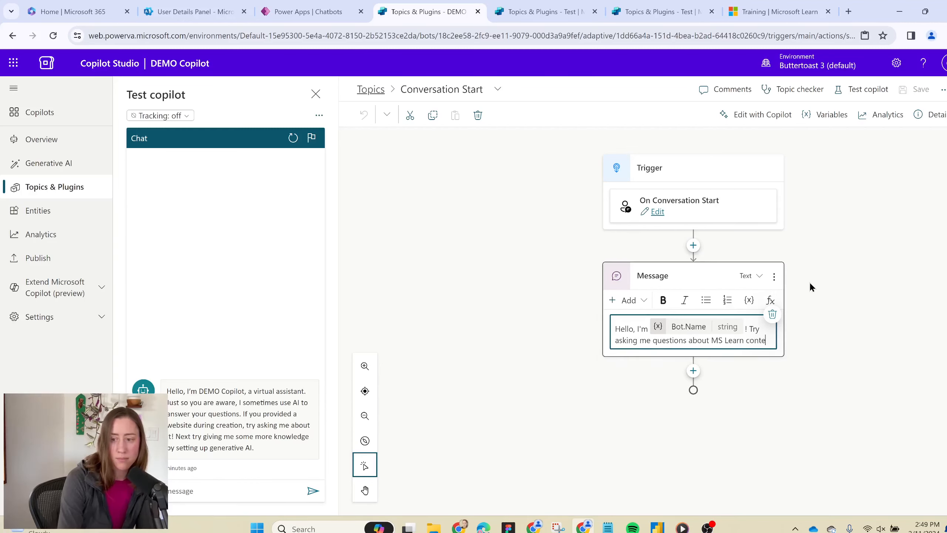
type("nt.")
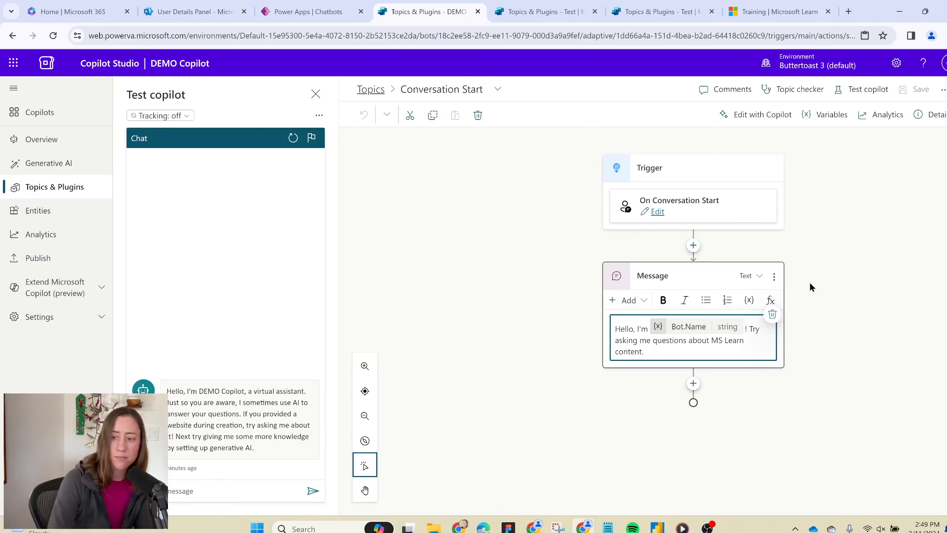
left_click(866, 198)
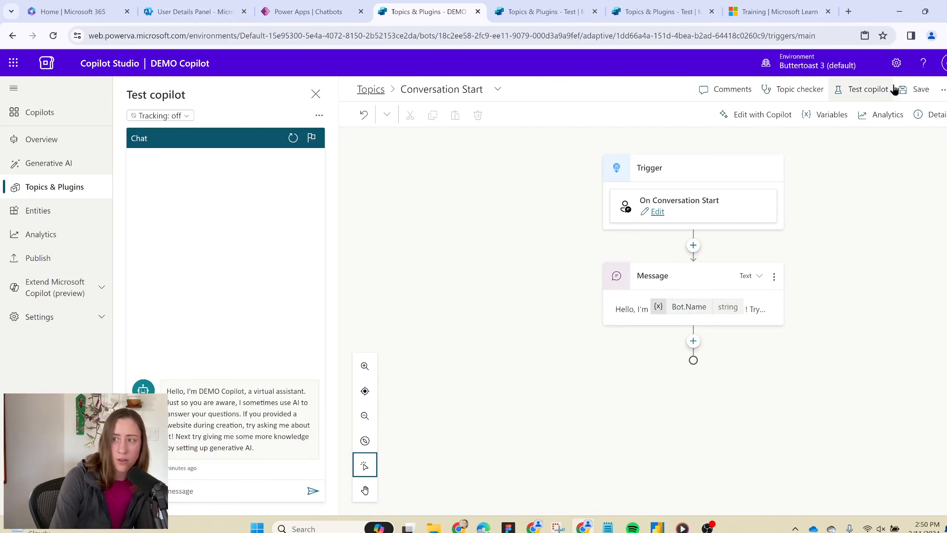
left_click(913, 91)
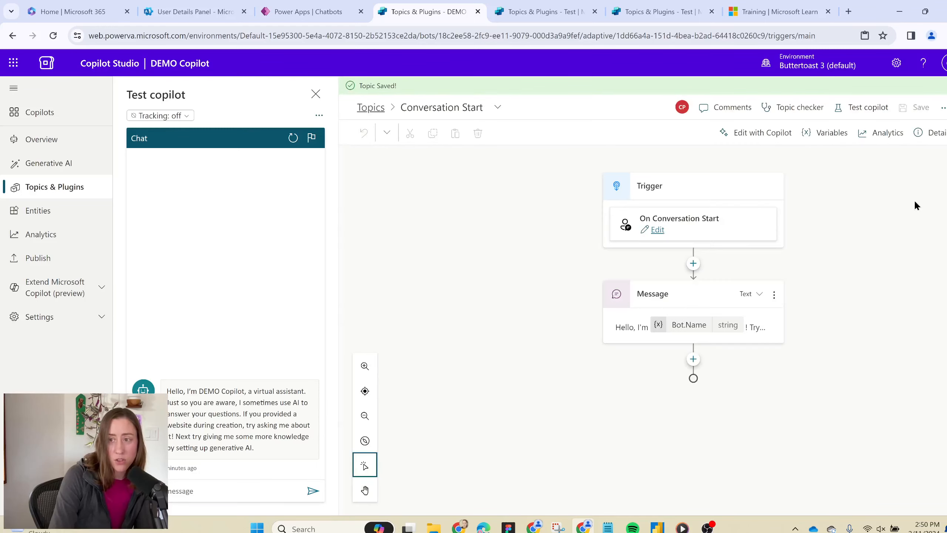
Step: Replace the Escalate system topic's message with "Sorry, I seem to be having trouble! Could you try another question?" and save the topic
left_click(371, 108)
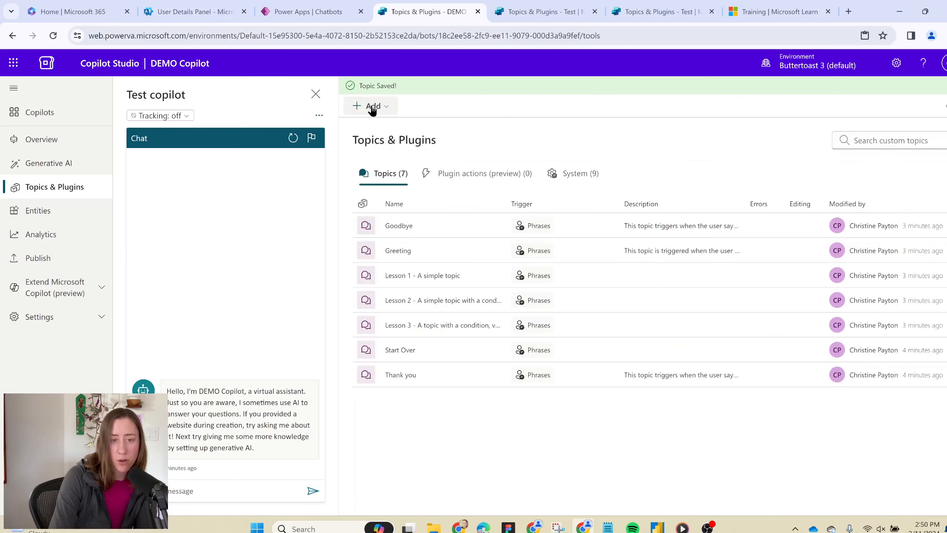
left_click(584, 182)
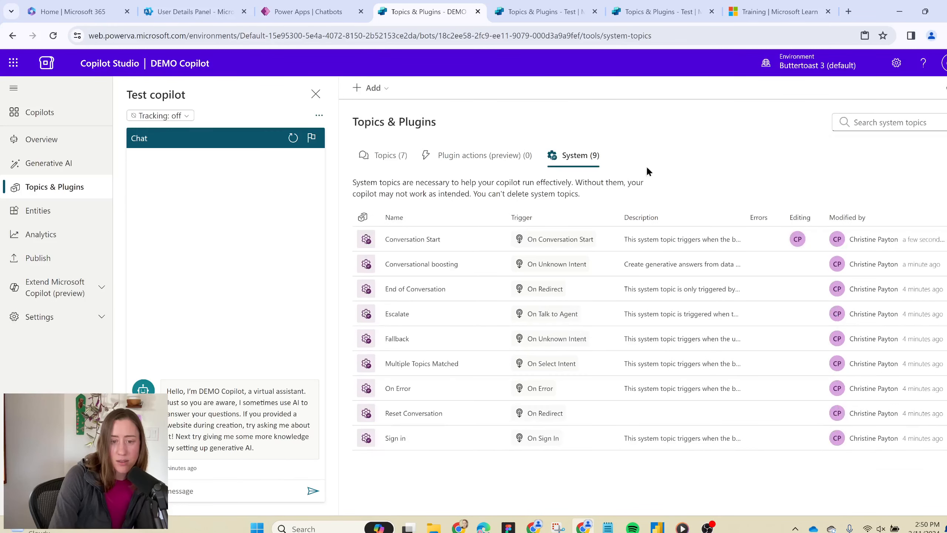
left_click(397, 314)
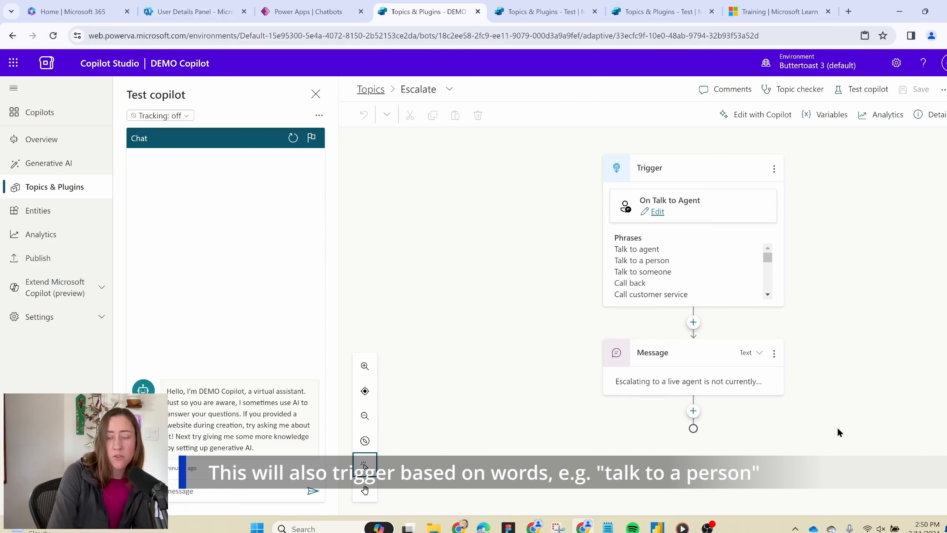
left_click(732, 383)
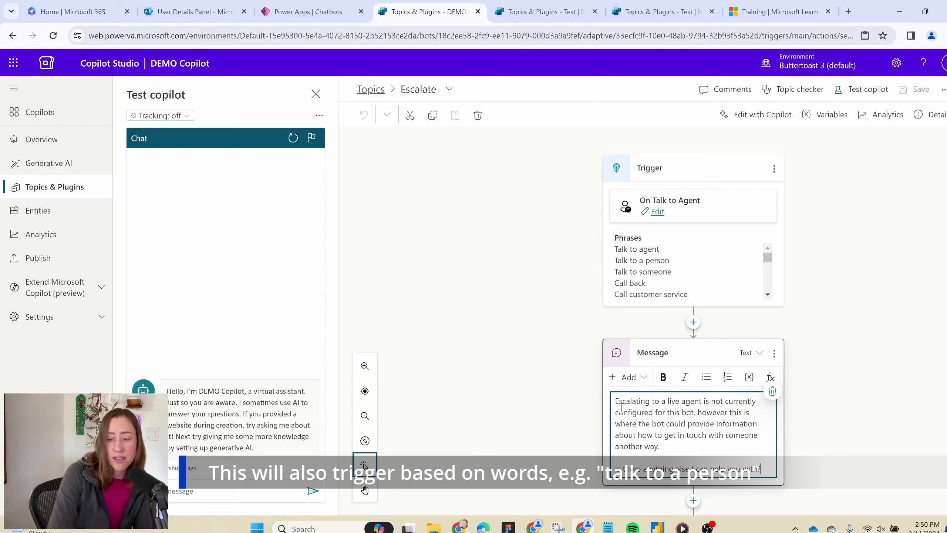
left_click_drag(621, 407, 651, 430)
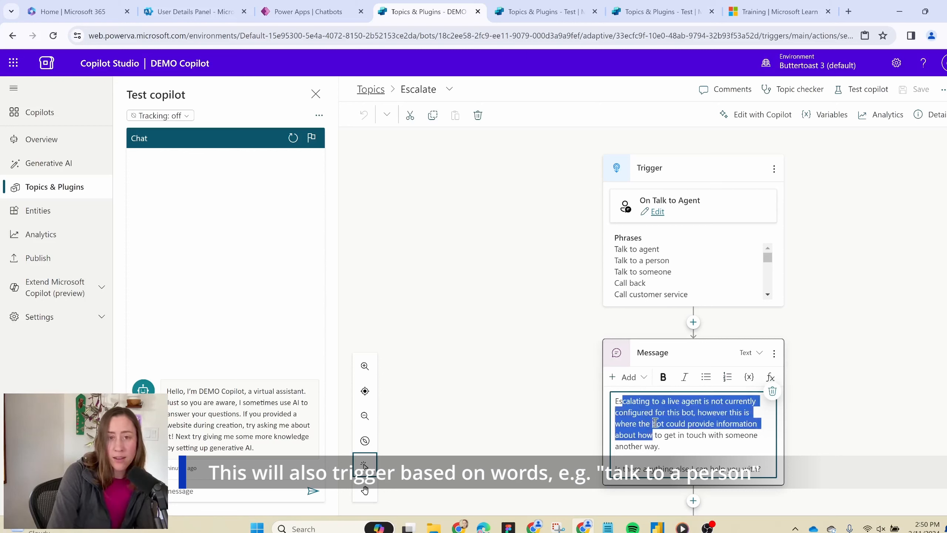
left_click(677, 445)
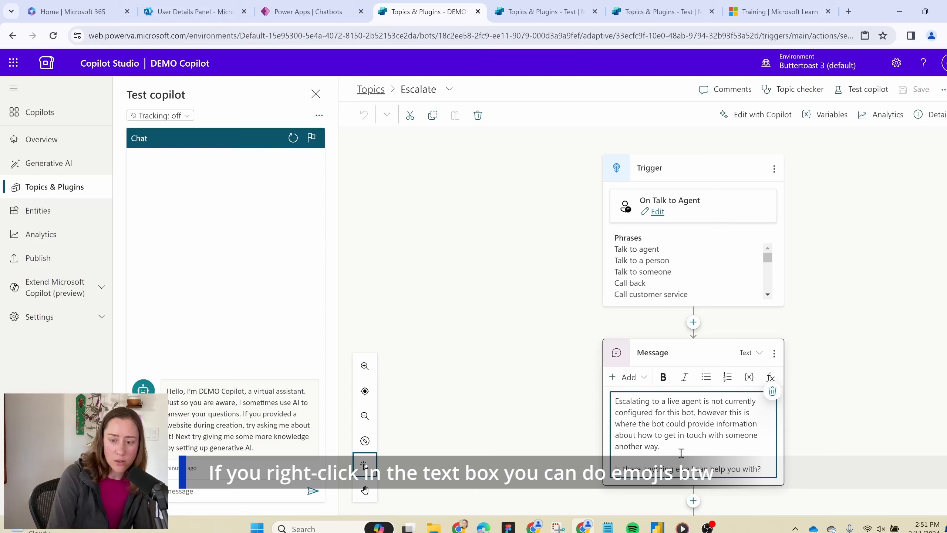
key("ctrl+a")
type("Sorry, I s")
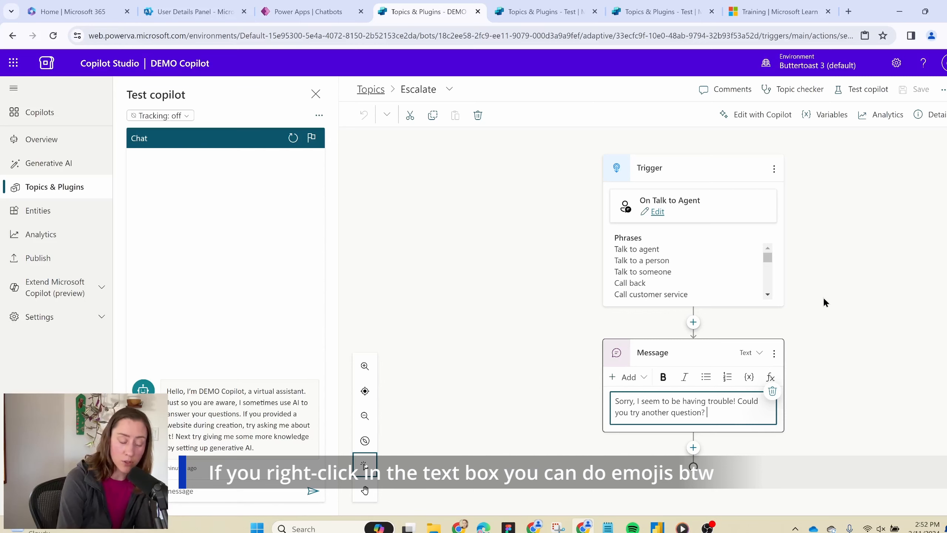
key("ctrl+s")
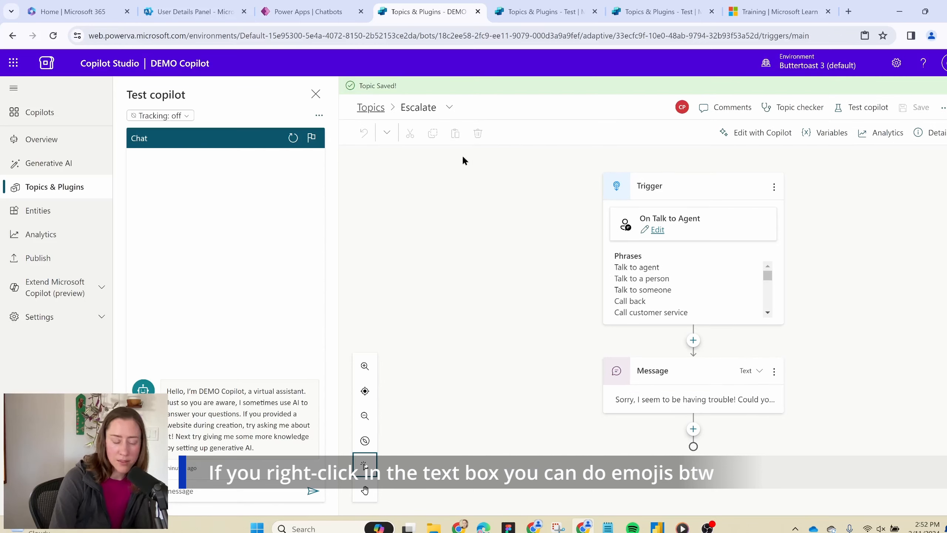
Step: Open the Conversational boosting system topic and examine its trigger, generative answers node and condition branches
left_click(370, 109)
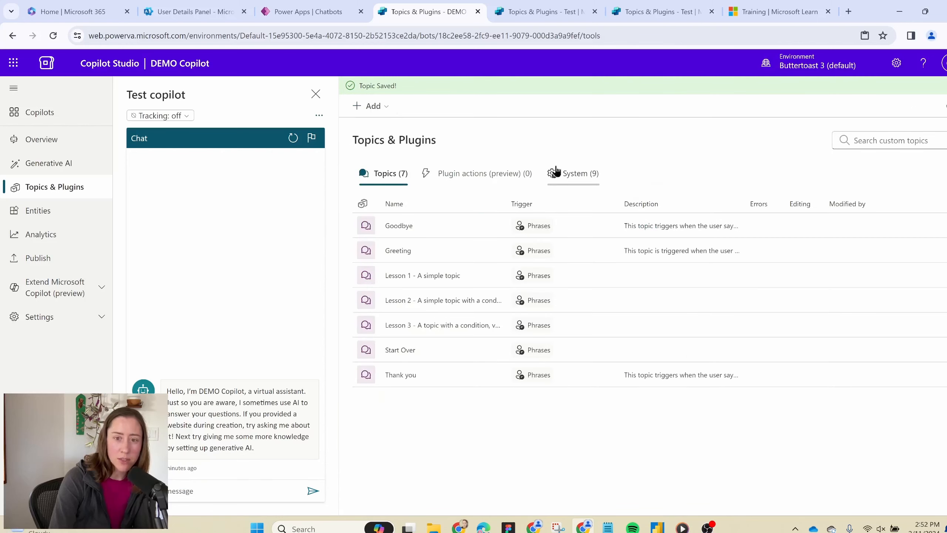
left_click(585, 157)
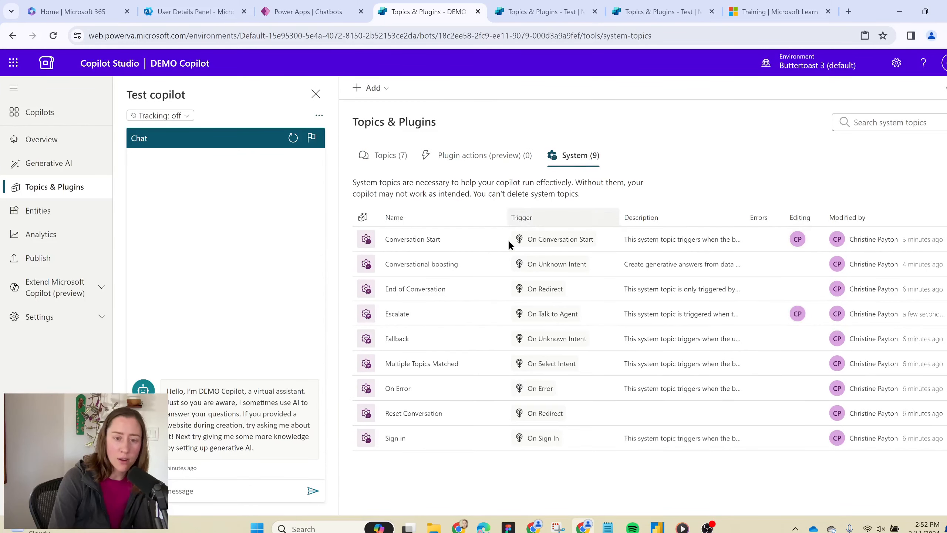
left_click(417, 265)
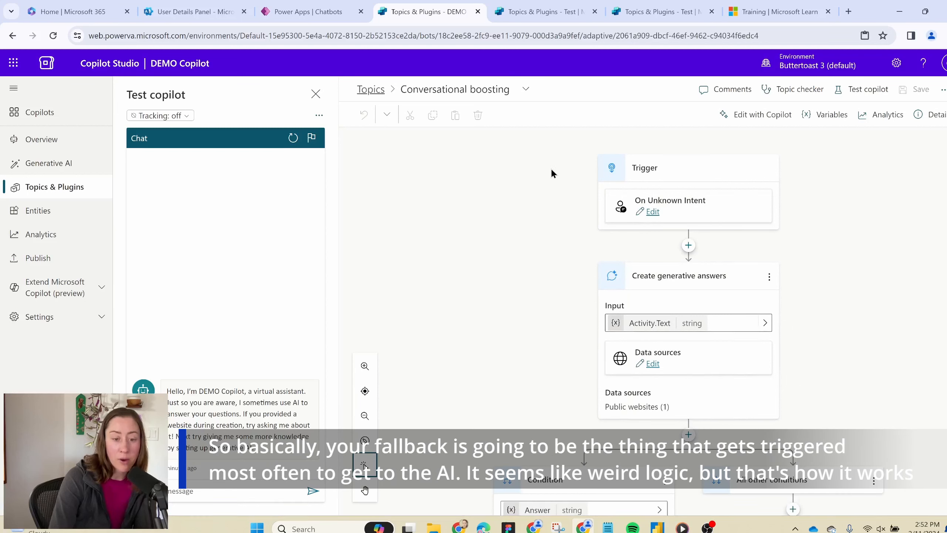
scroll(551, 171, "down", 2)
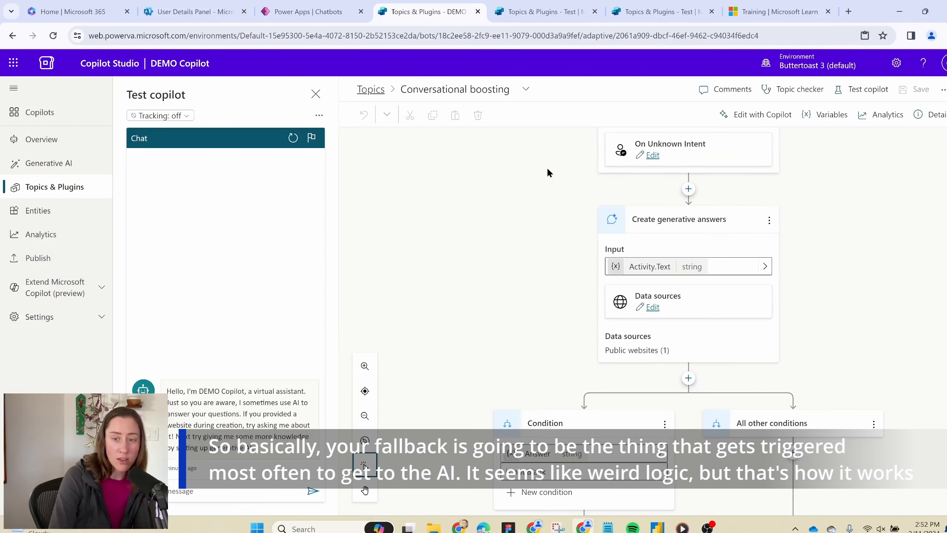
scroll(828, 181, "up", 2)
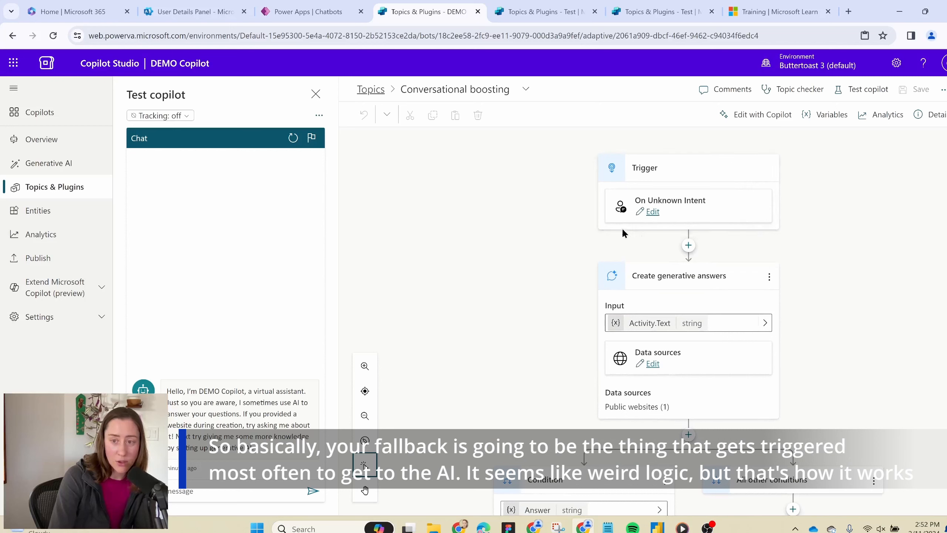
scroll(877, 239, "down", 4)
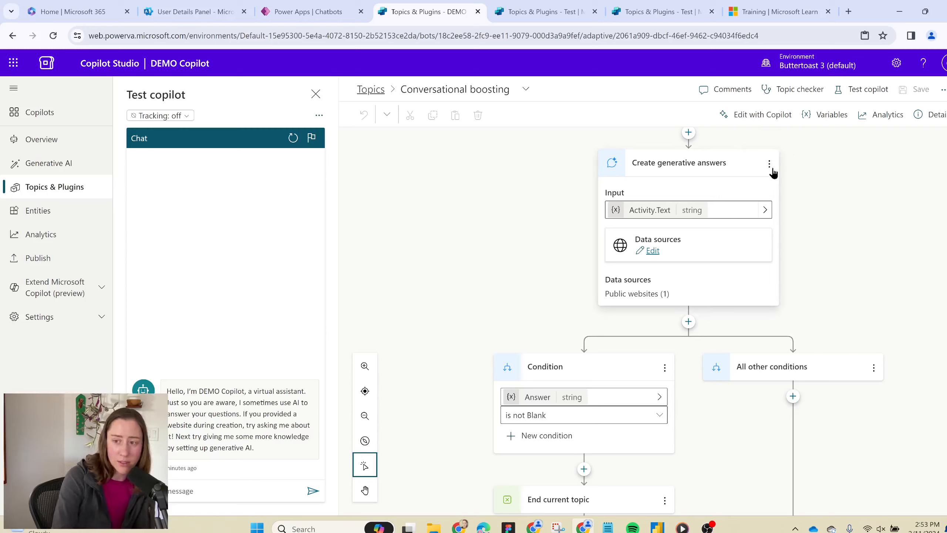
Step: Add custom instructions "Respond as if you're Batman. Add a Batman-related joke at the end of your response." to the generative answers node and save the topic
left_click(770, 166)
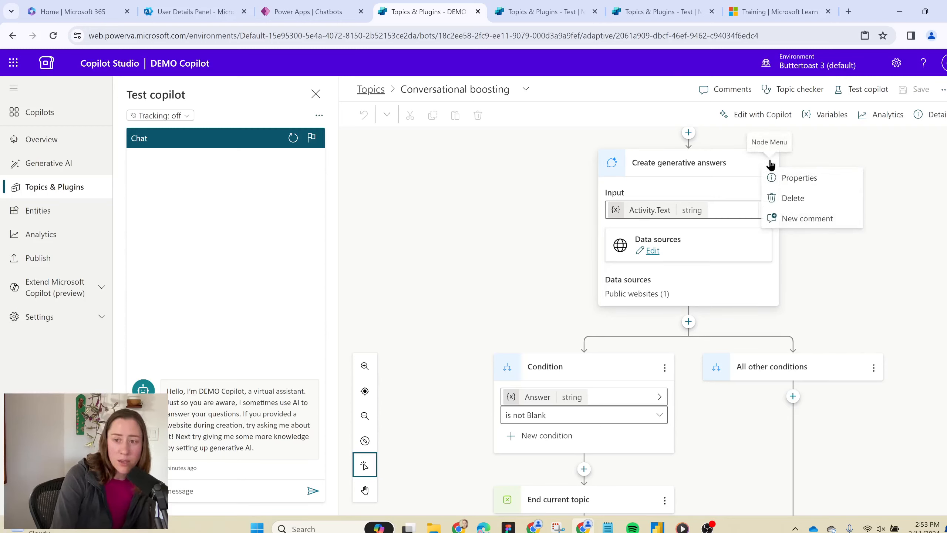
left_click(837, 185)
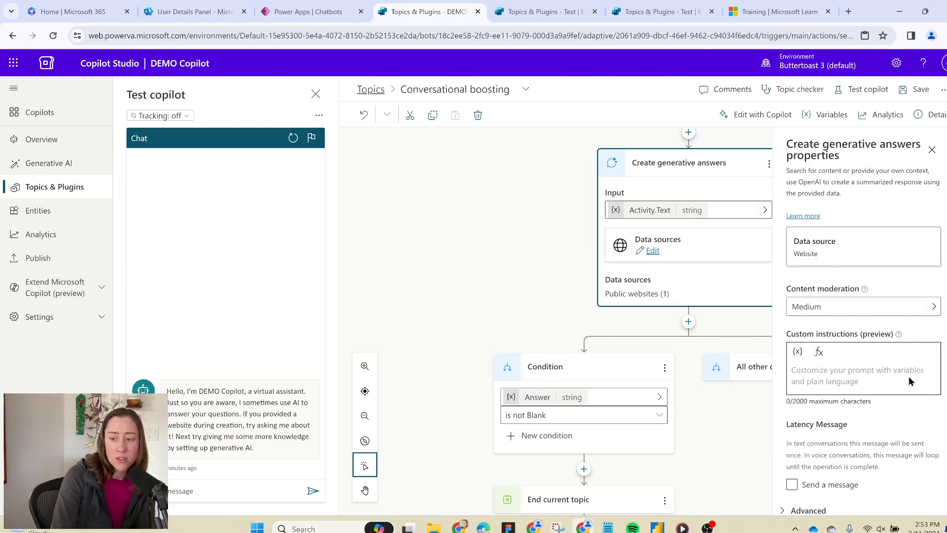
left_click(838, 373)
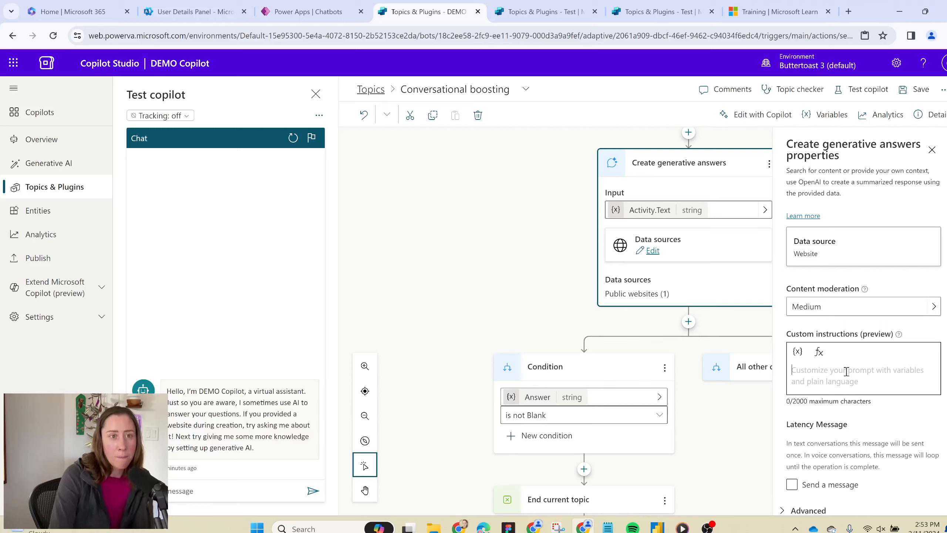
left_click(847, 371)
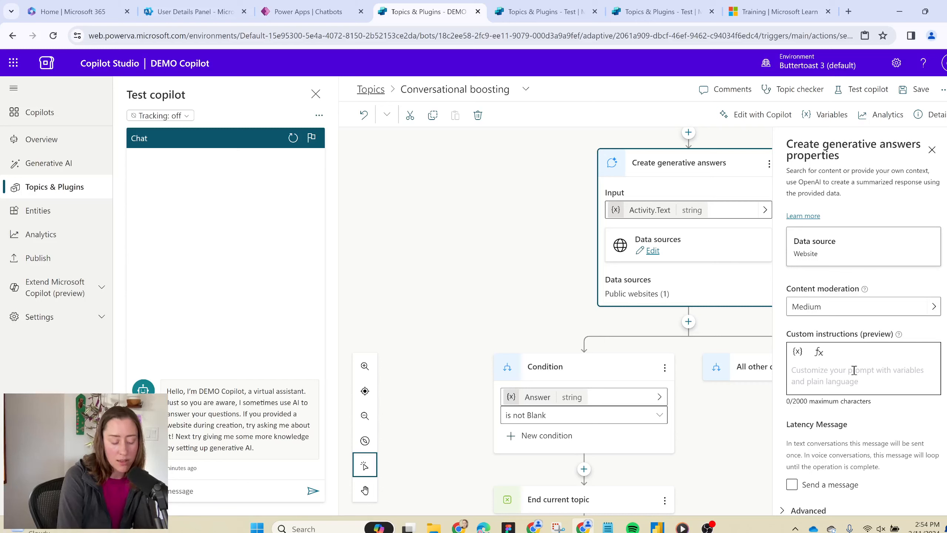
type("Respond as if you're Batman. Add a Batman-related joke at the end of your response.")
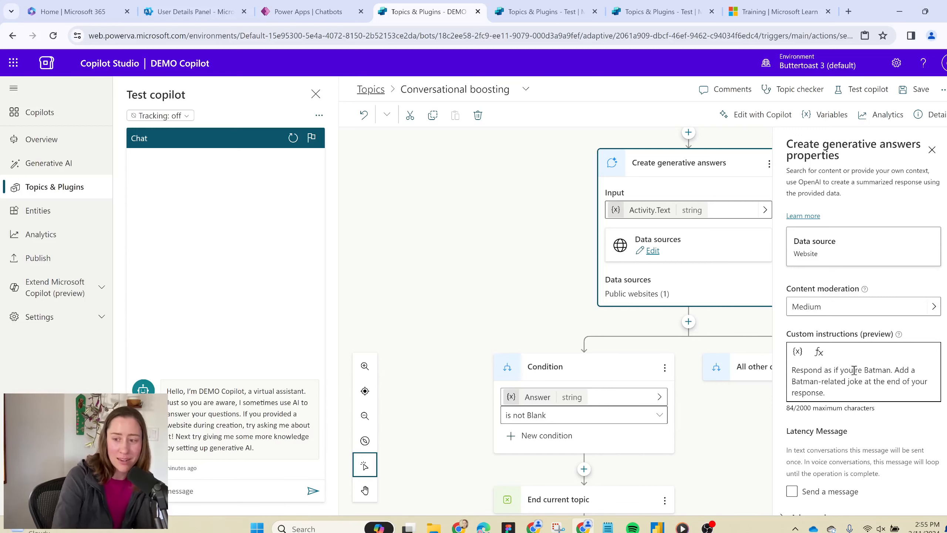
scroll(854, 370, "down", 1)
left_click(918, 89)
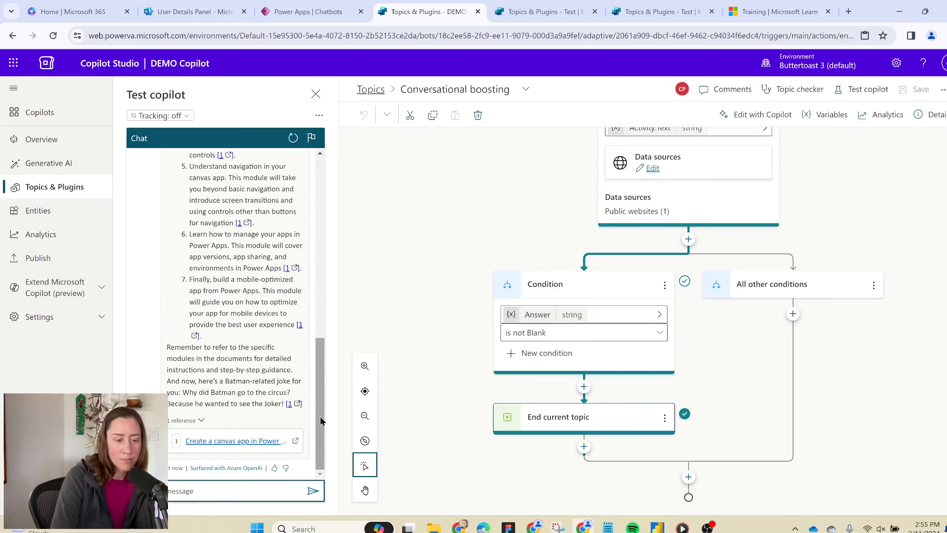
mouse_move(320, 415)
left_mouse_down()
mouse_move(324, 265)
mouse_move(295, 364)
mouse_move(303, 407)
left_mouse_up()
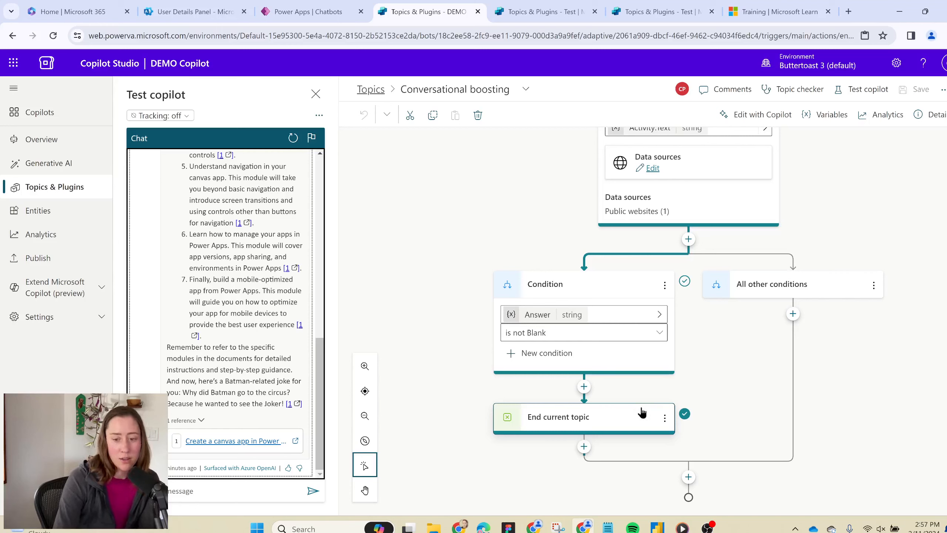
Step: Replace the End current topic node under the Answer is not Blank condition with a redirect to the End of Conversation topic and save
left_click(665, 419)
left_click(683, 452)
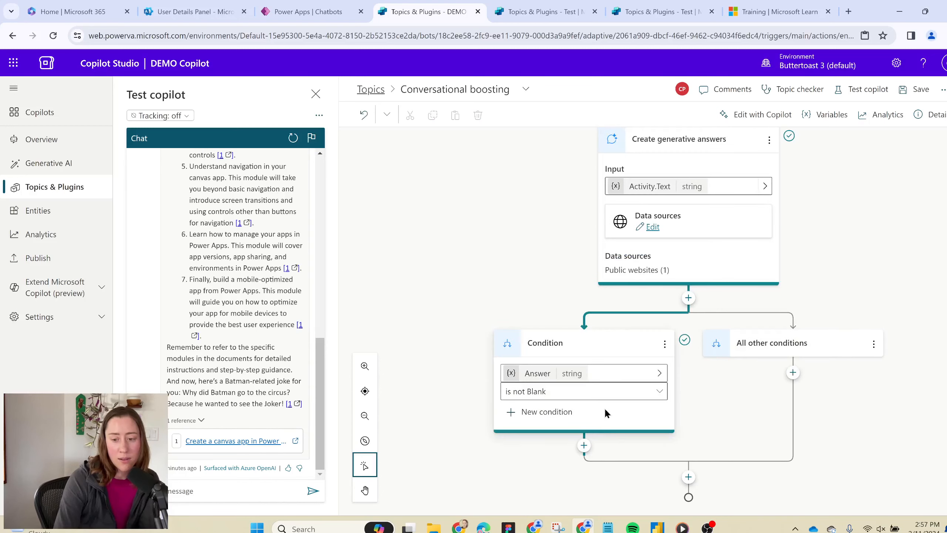
left_click(584, 446)
left_click(675, 423)
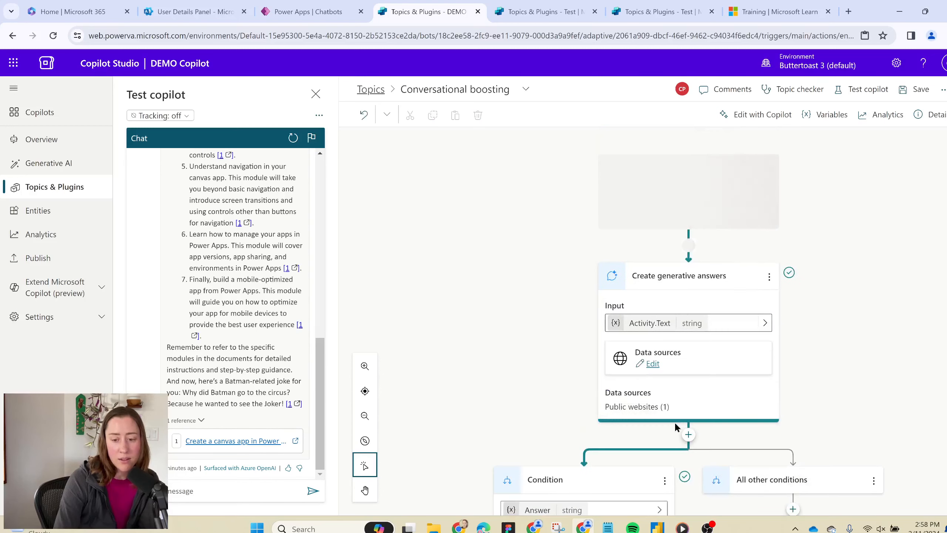
left_click(584, 446)
mouse_move(625, 466)
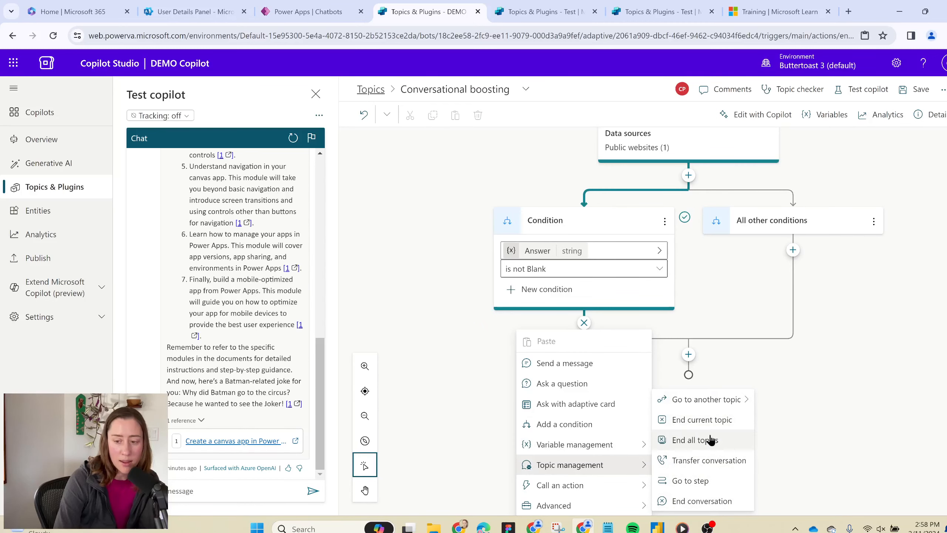
left_click(740, 400)
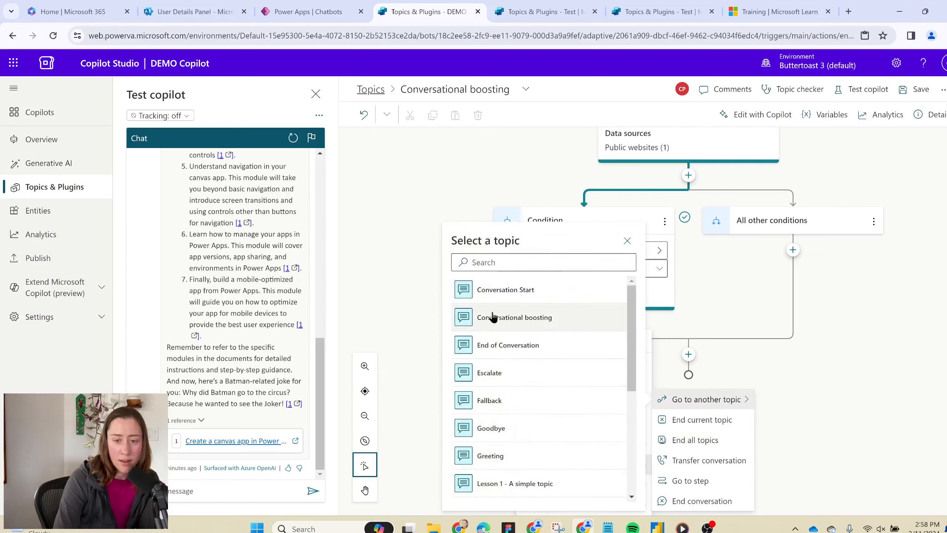
left_click(529, 347)
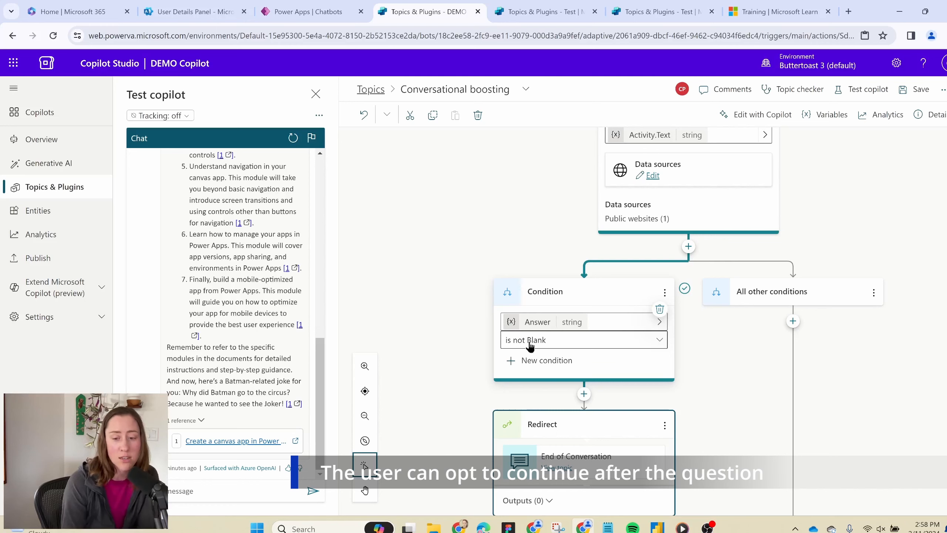
left_click(912, 89)
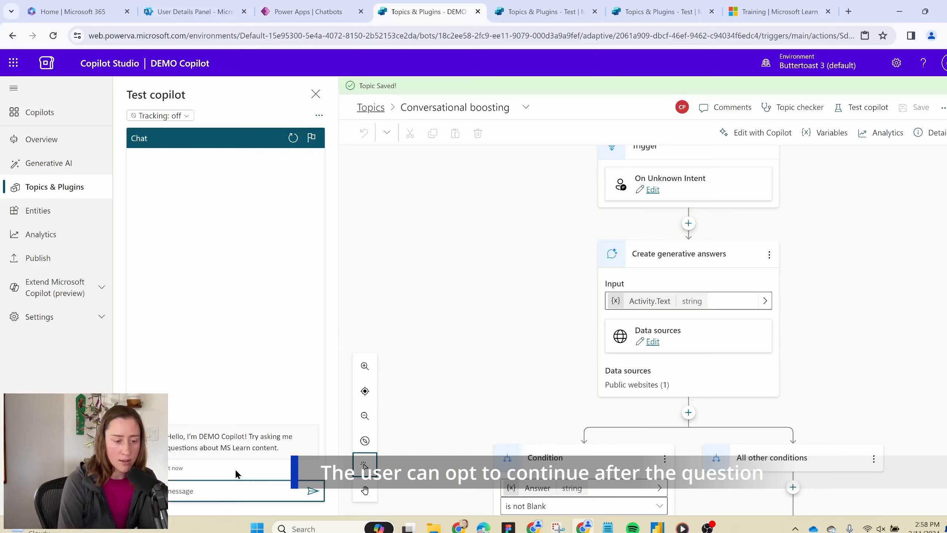
Step: Test the copilot with a question about making a canvas app, answering Yes to its follow-up and giving a 5-star rating
type("wak")
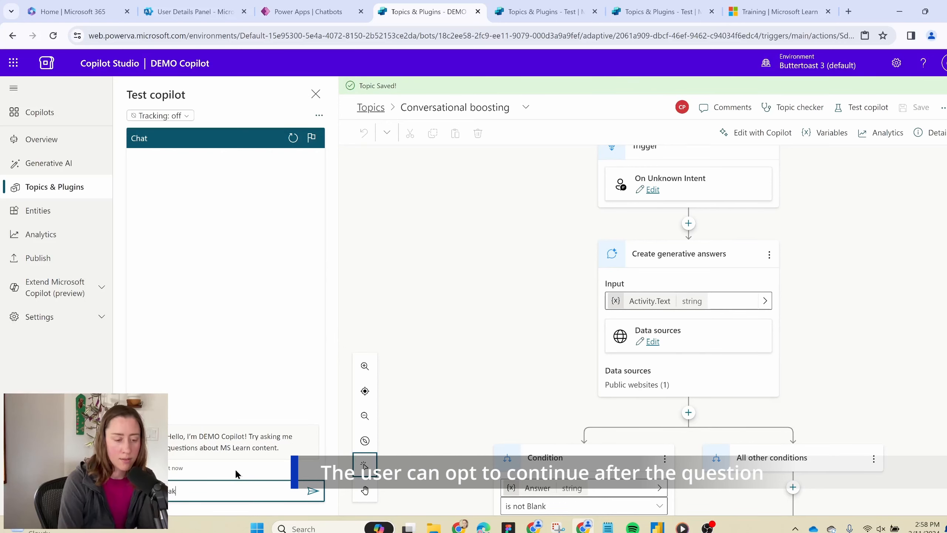
type("e a canvas app")
key("Return")
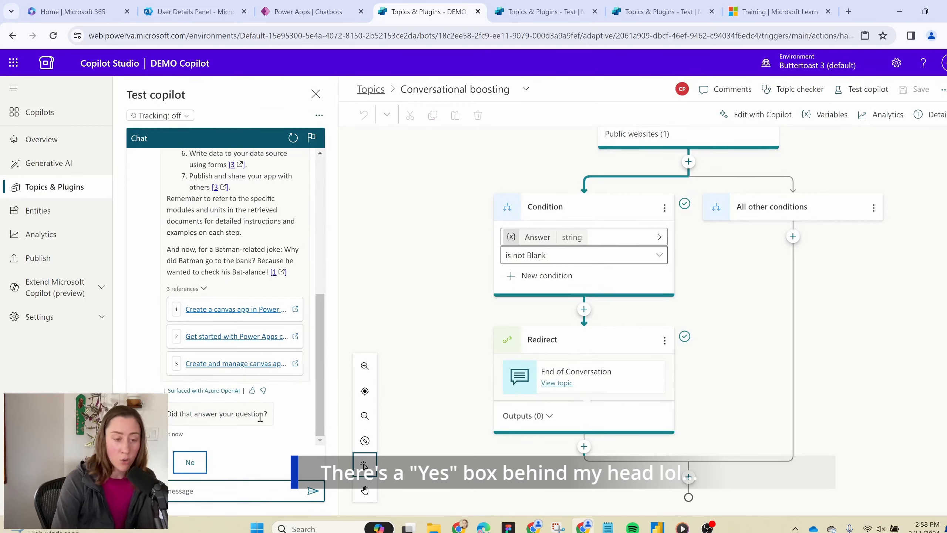
left_click(151, 463)
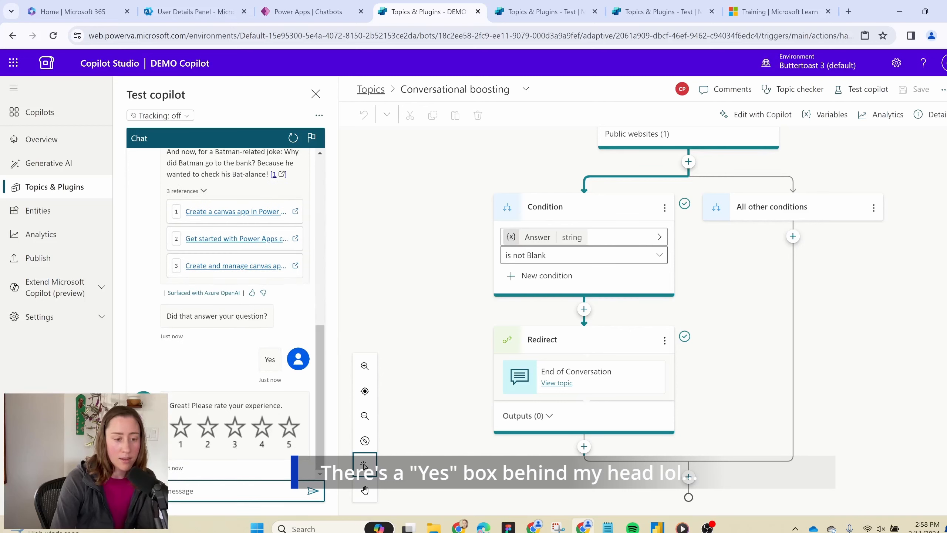
left_click(288, 428)
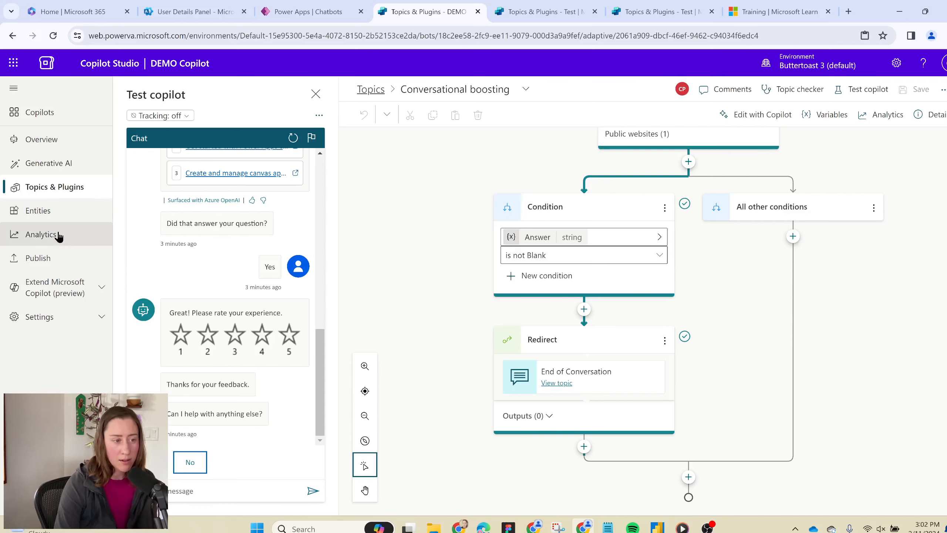
Step: View the copilot's Analytics summary
left_click(38, 239)
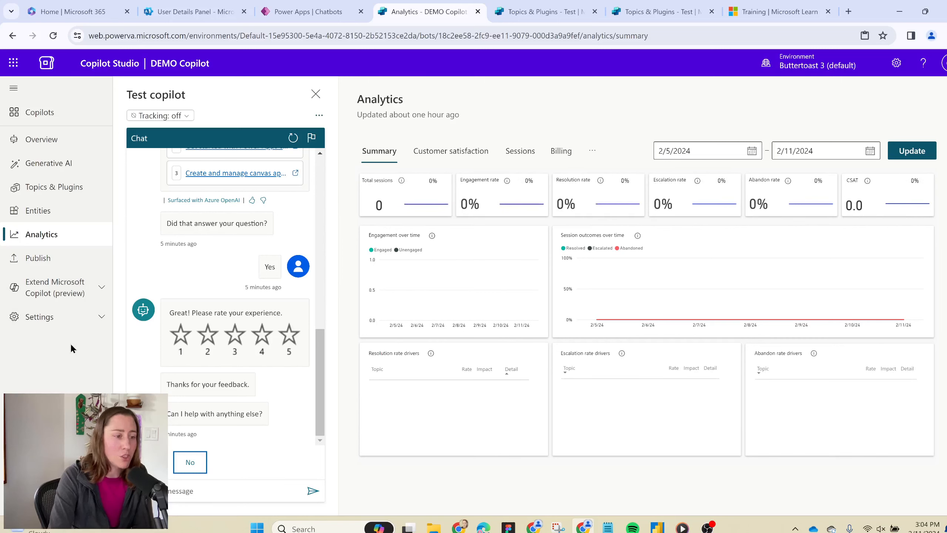
Step: Set the copilot's authentication to No authentication in the Security settings and save the configuration
left_click(96, 318)
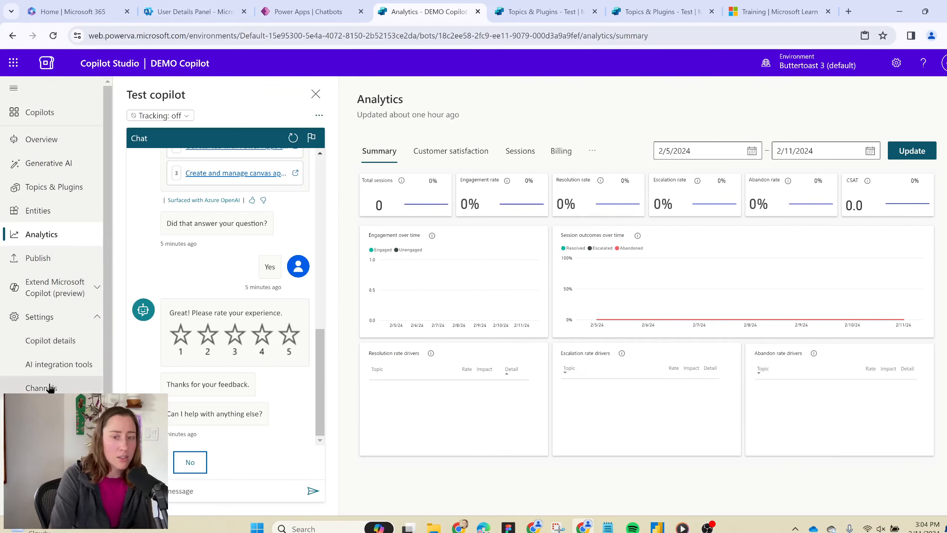
mouse_move(632, 298)
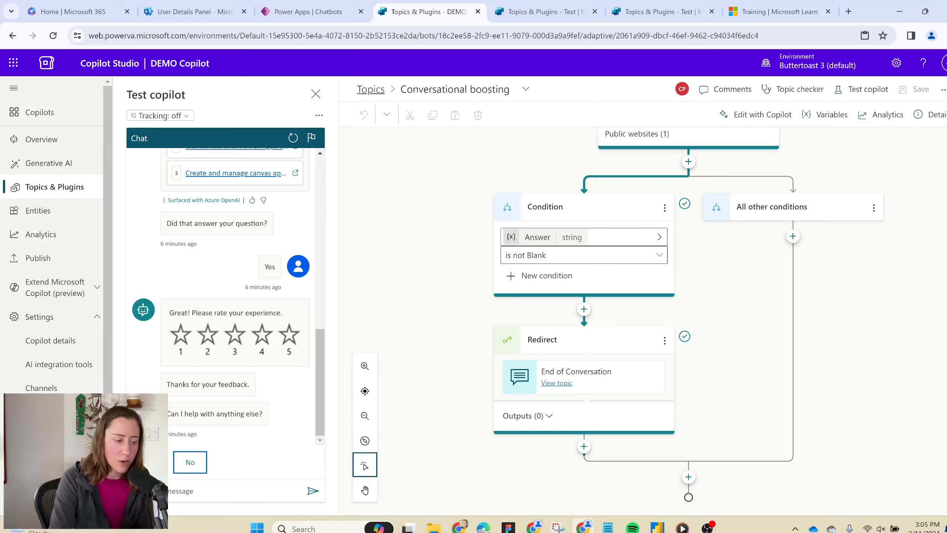
left_click(38, 446)
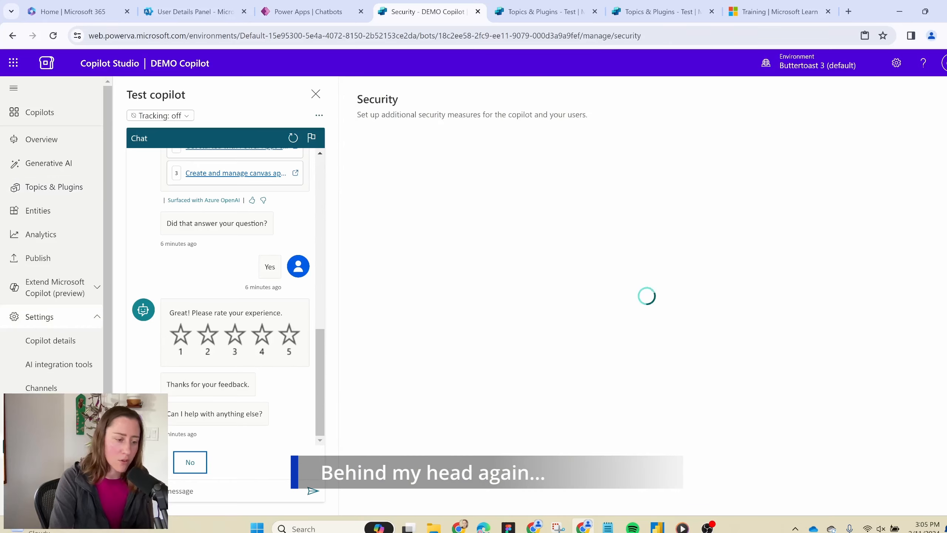
left_click(657, 204)
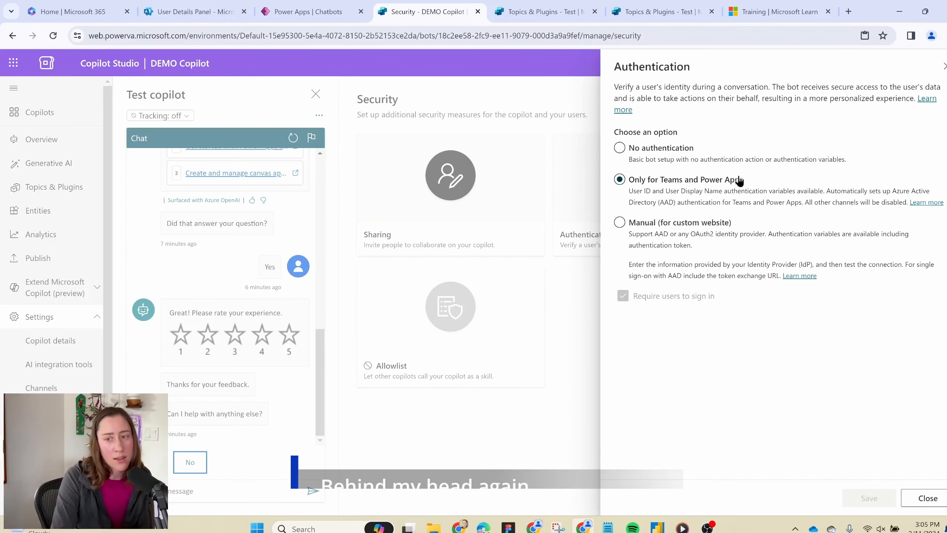
left_click(619, 151)
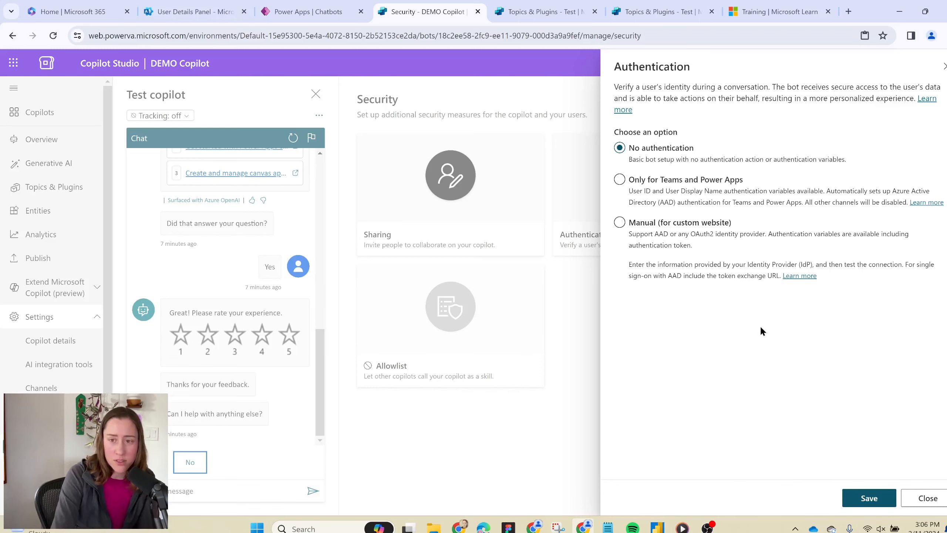
left_click(864, 498)
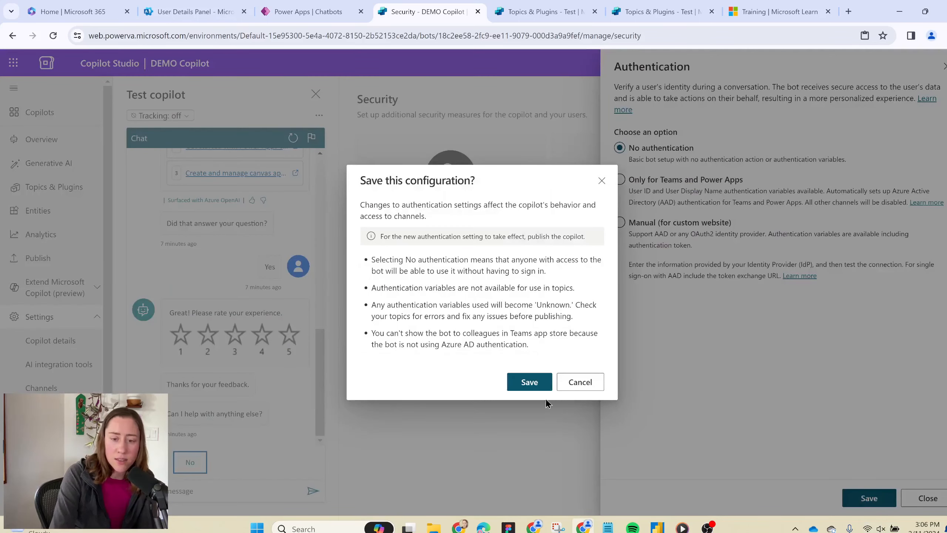
left_click(530, 382)
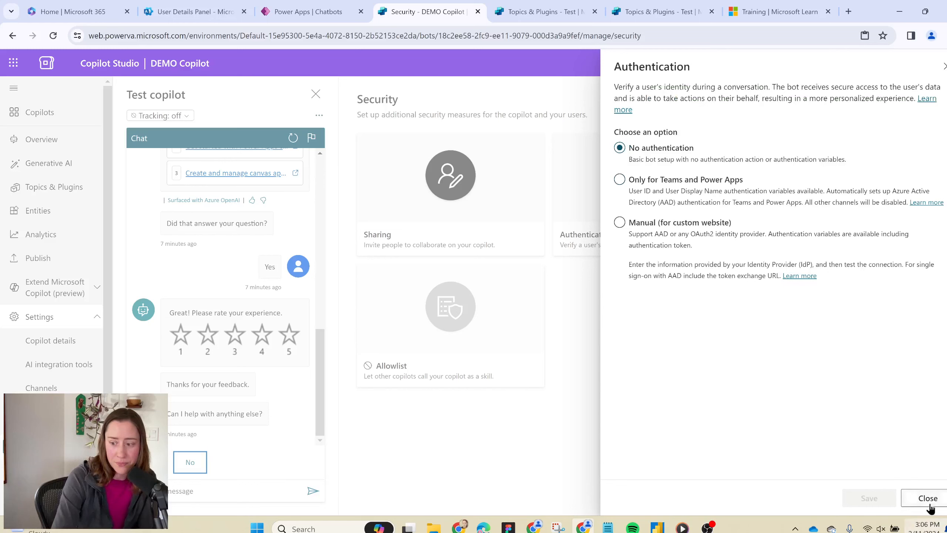
left_click(935, 499)
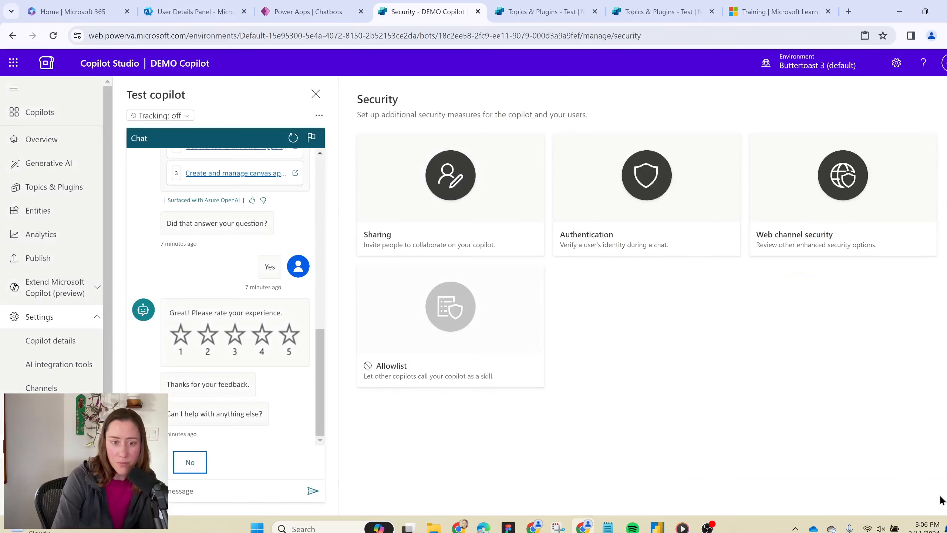
Step: Examine the Custom website channel's default embed code, including its web.powerva.microsoft.com address, and look over the other available channels
left_click(52, 388)
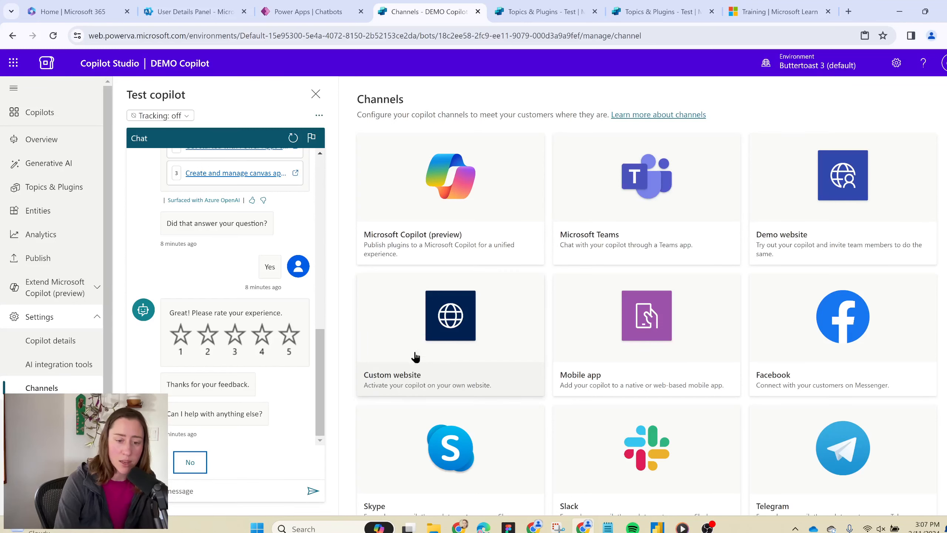
left_click(422, 340)
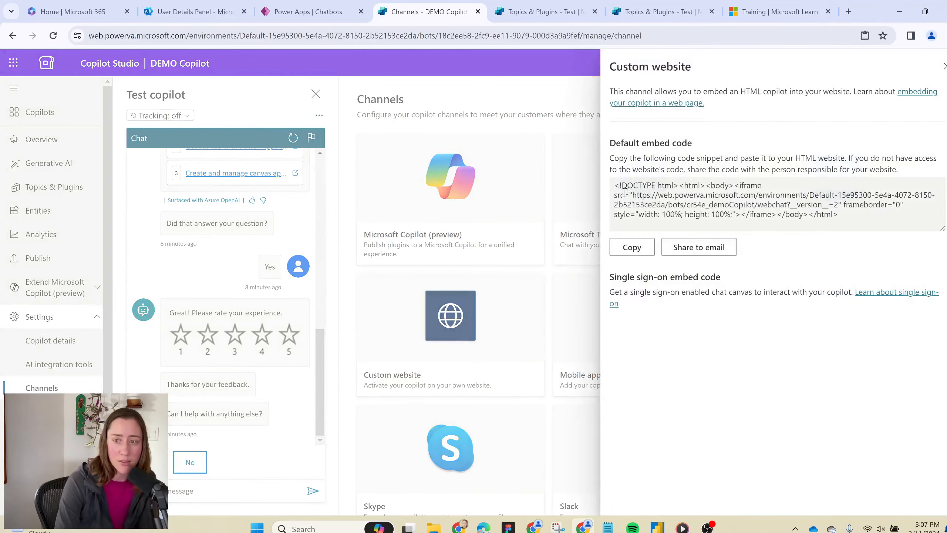
left_click_drag(614, 186, 884, 214)
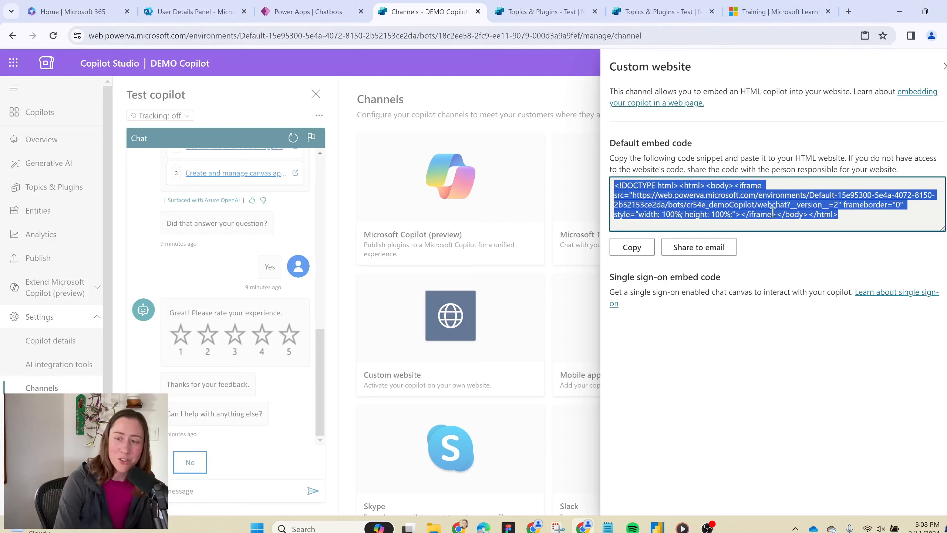
left_click(689, 208)
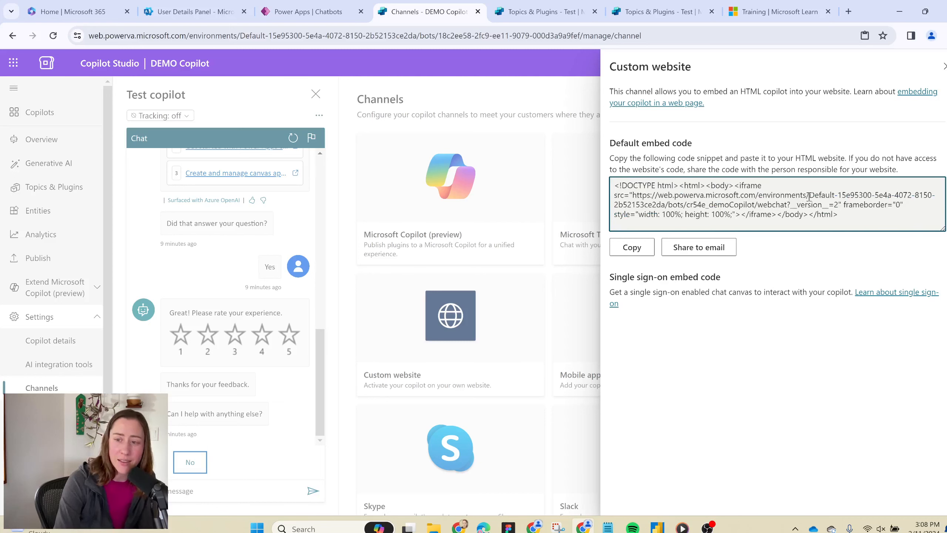
left_click_drag(755, 194, 660, 197)
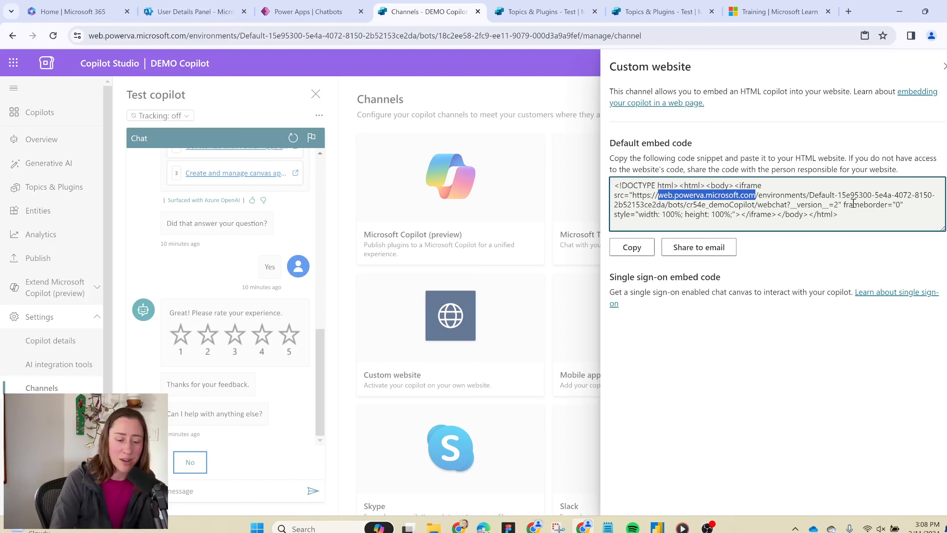
key("Escape")
scroll(803, 152, "down", 5)
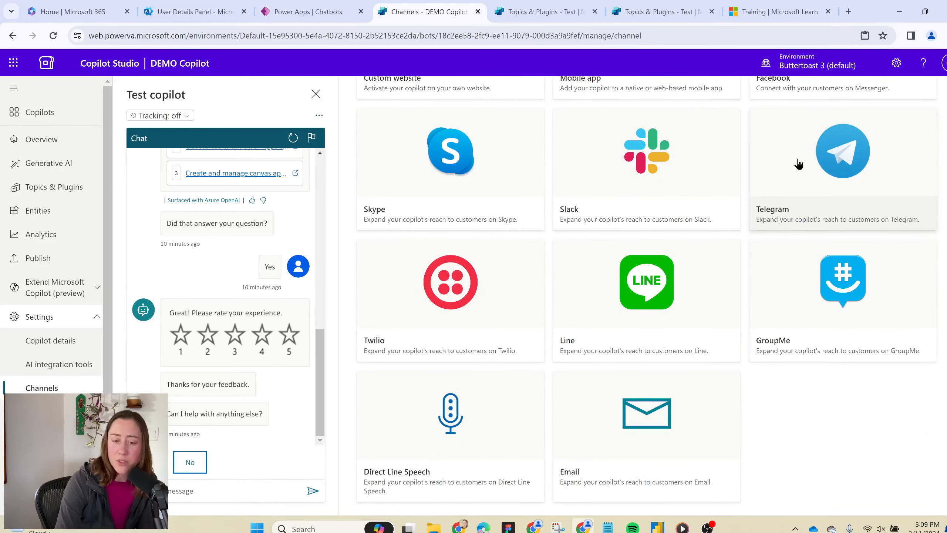
scroll(795, 386, "up", 5)
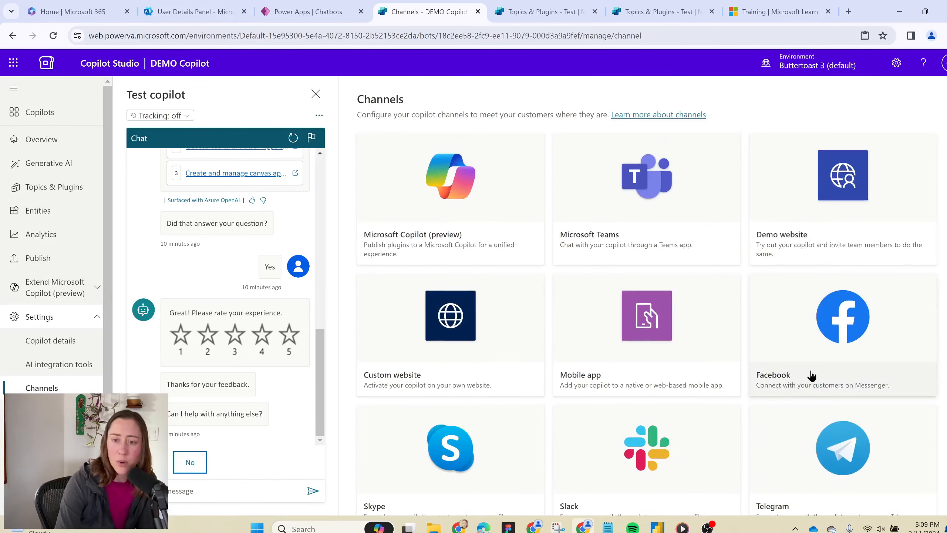
left_click_drag(390, 99, 406, 107)
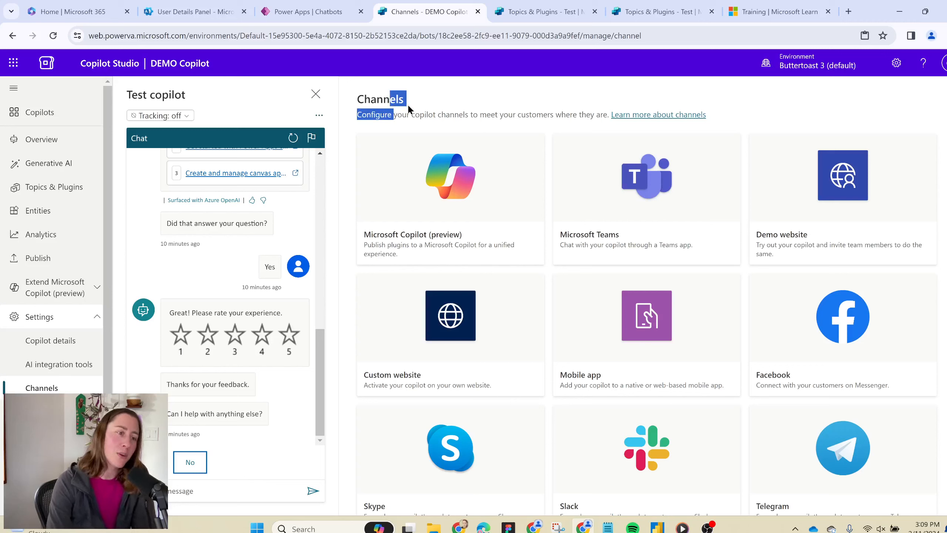